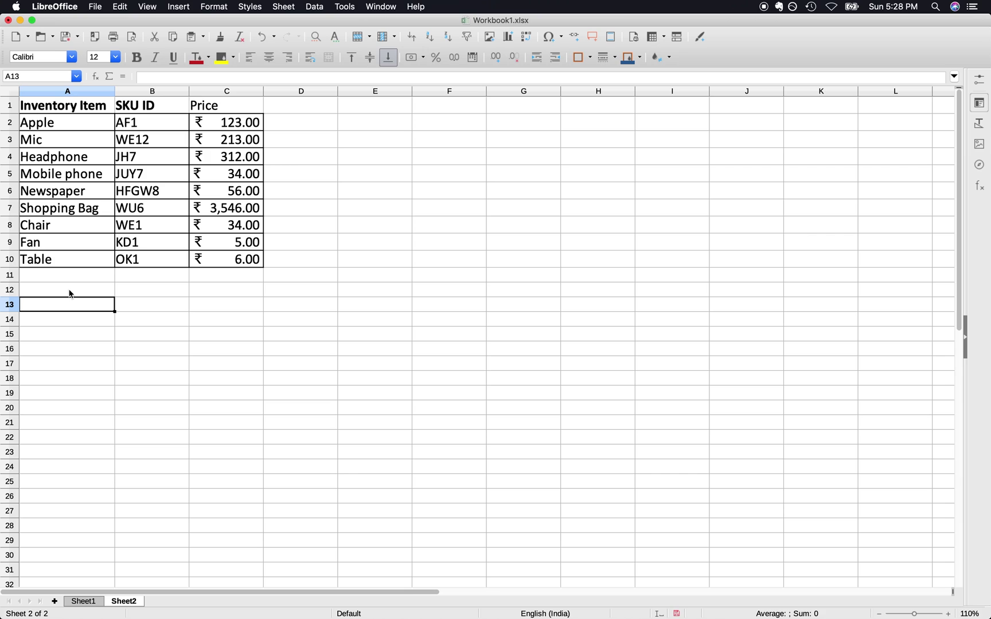
- Enter the headings Inventory Item, SKU ID and Price in A13:C13
type("Inventory Item")
key("Tab")
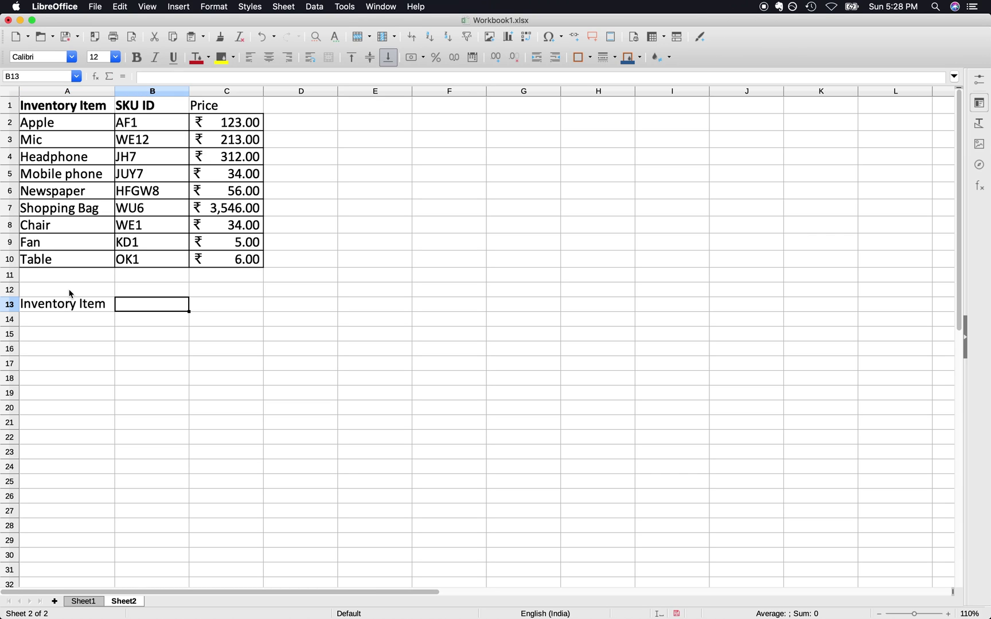
type("SKU")
key("BackSpace")
key("Tab")
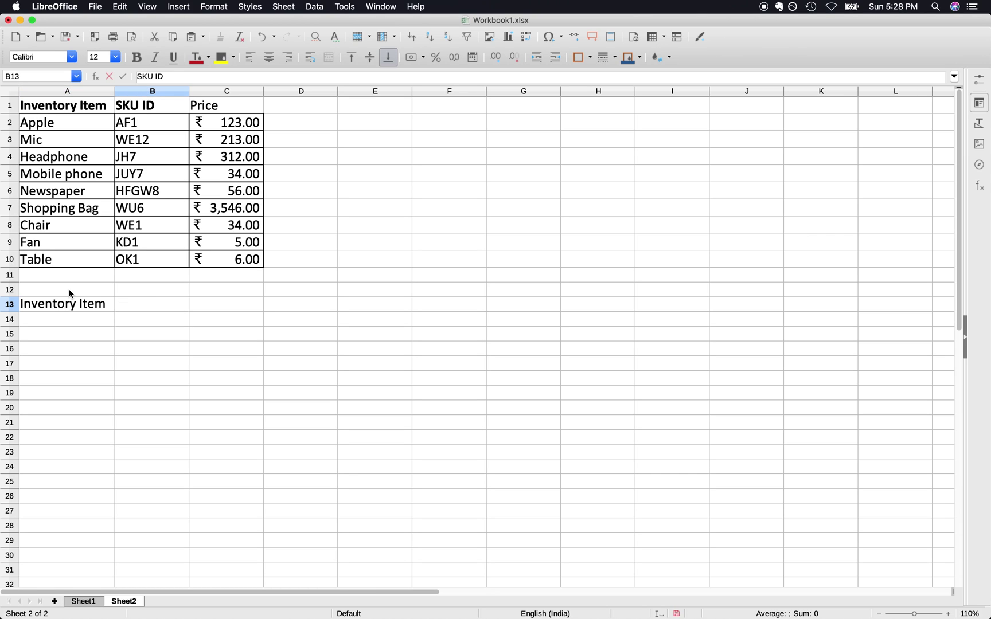
type("Price")
key("Return")
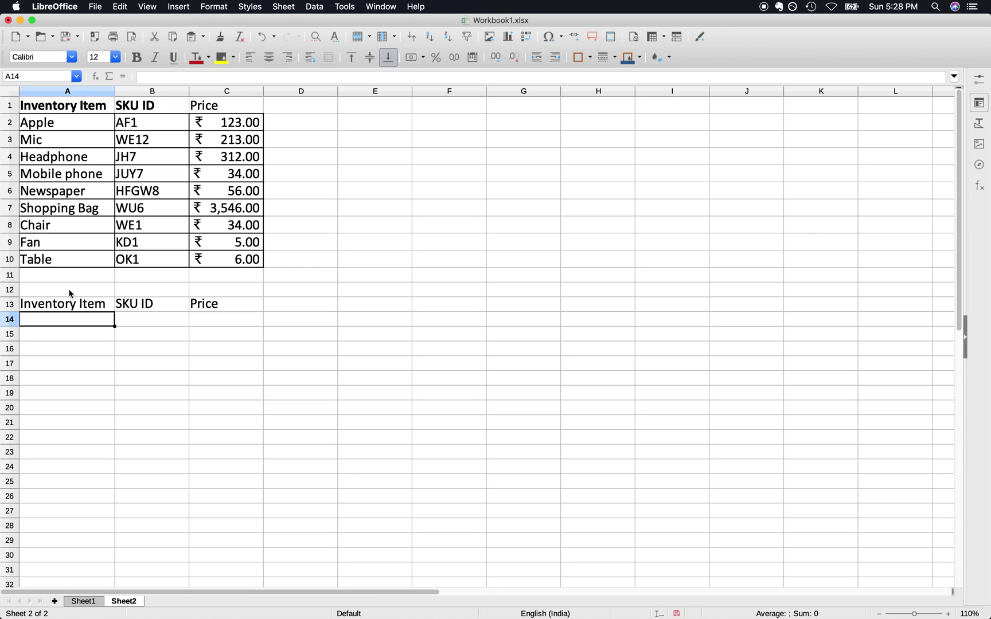
- List Mic and Chair as lookup items in A14 and A15
type("Mic")
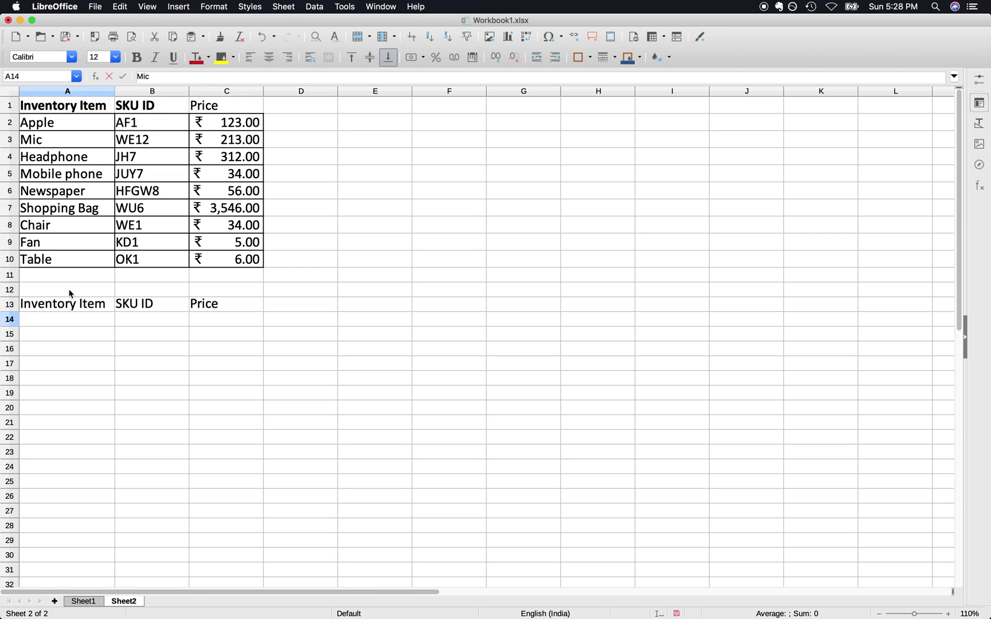
key("Return")
type("Chair")
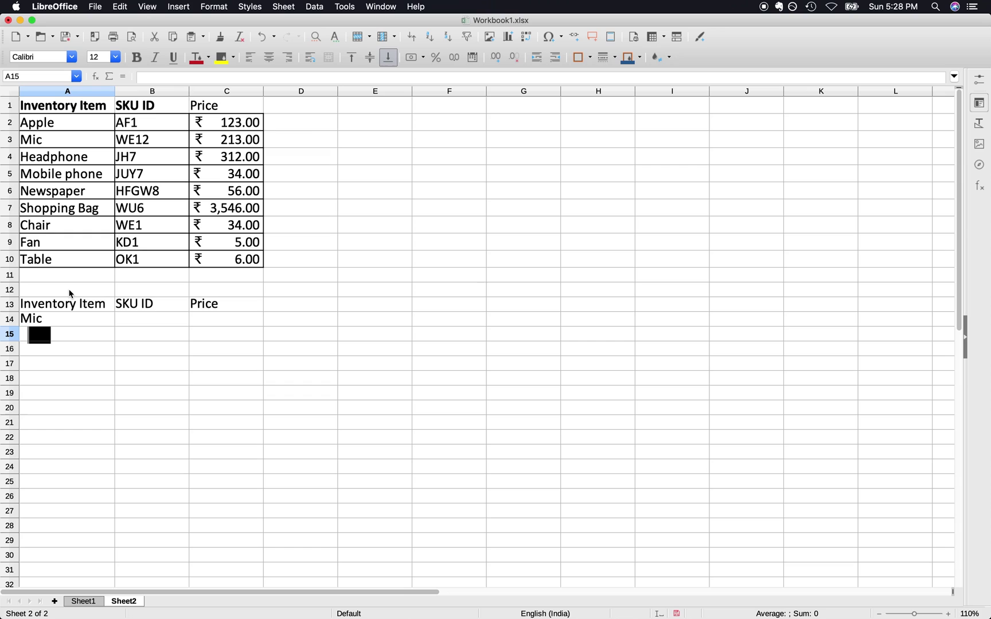
key("Tab")
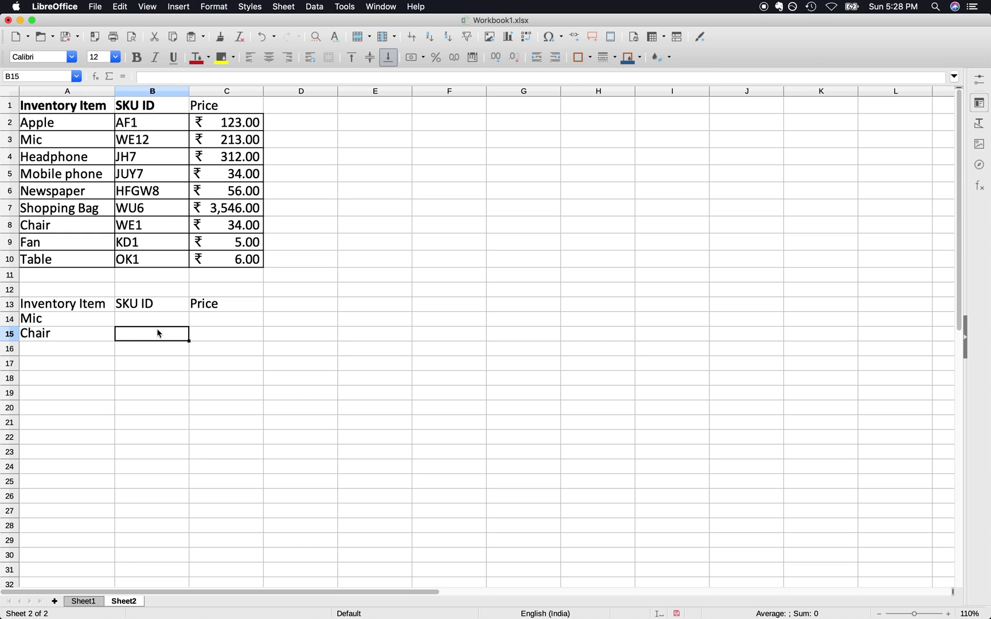
- Type =vlookup into B14, retyping it after #NAME? errors and fixing the misspelling
left_click(131, 319)
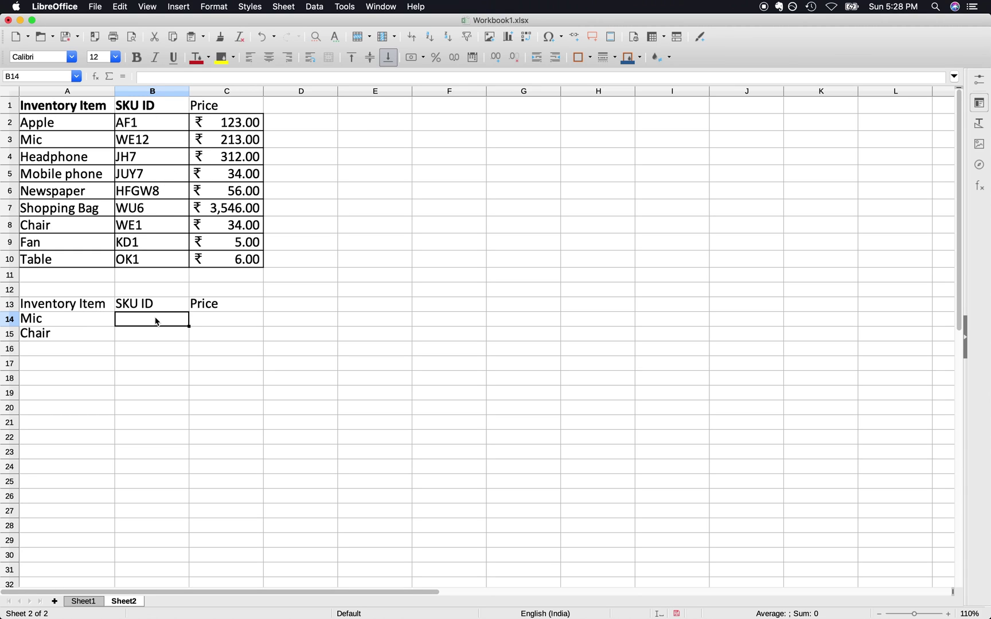
type("=")
type("vlook")
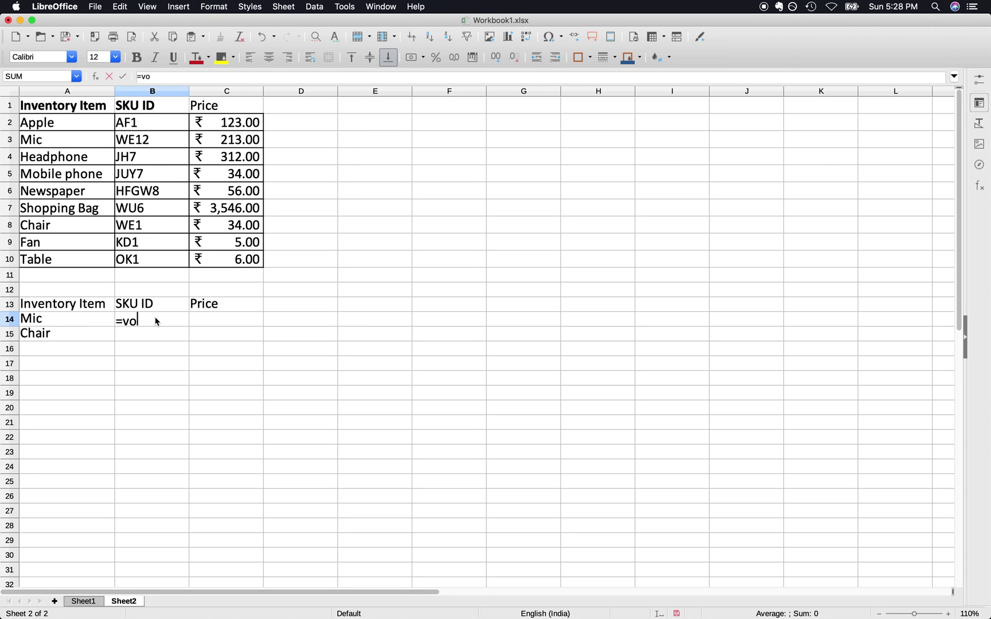
type("up")
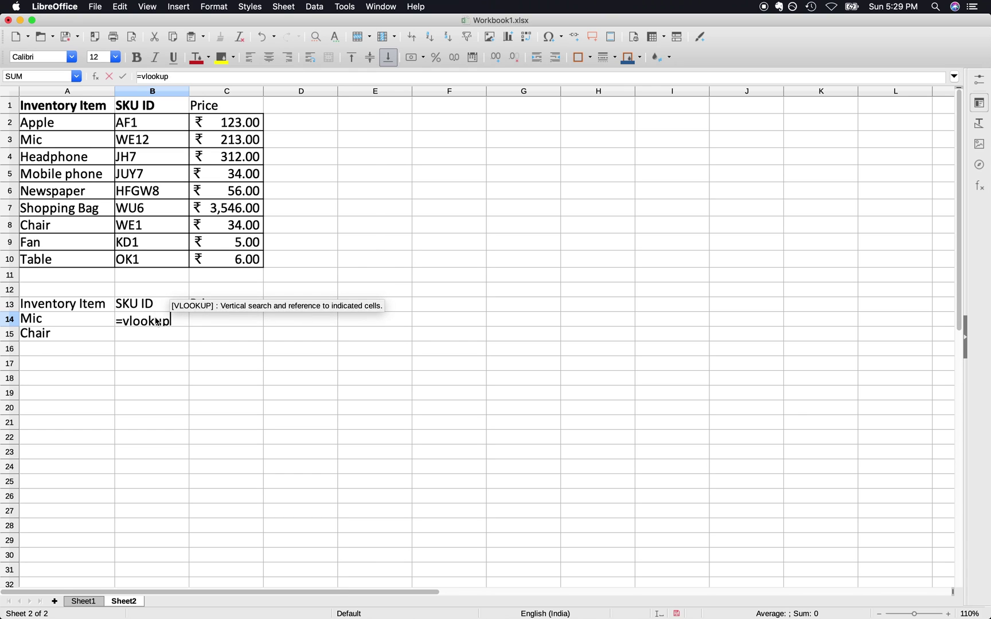
key("Tab")
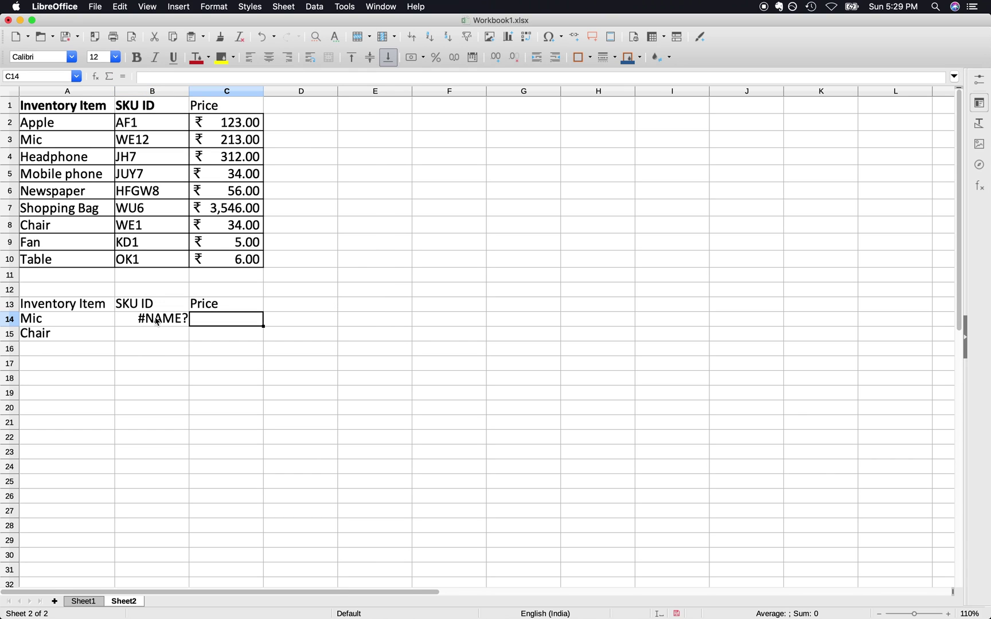
left_click(157, 322)
type("=")
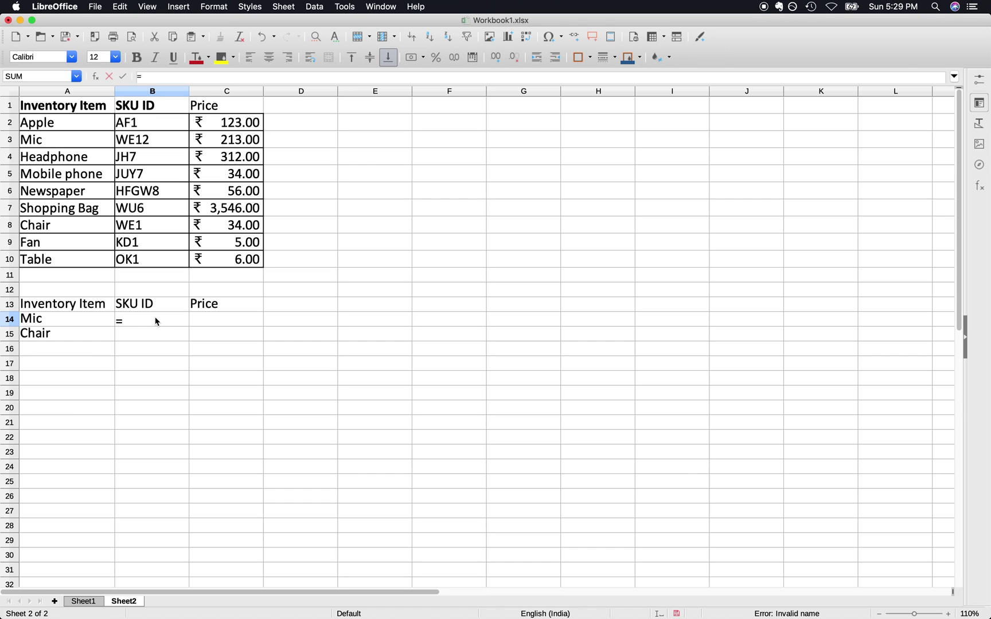
type("vlookup")
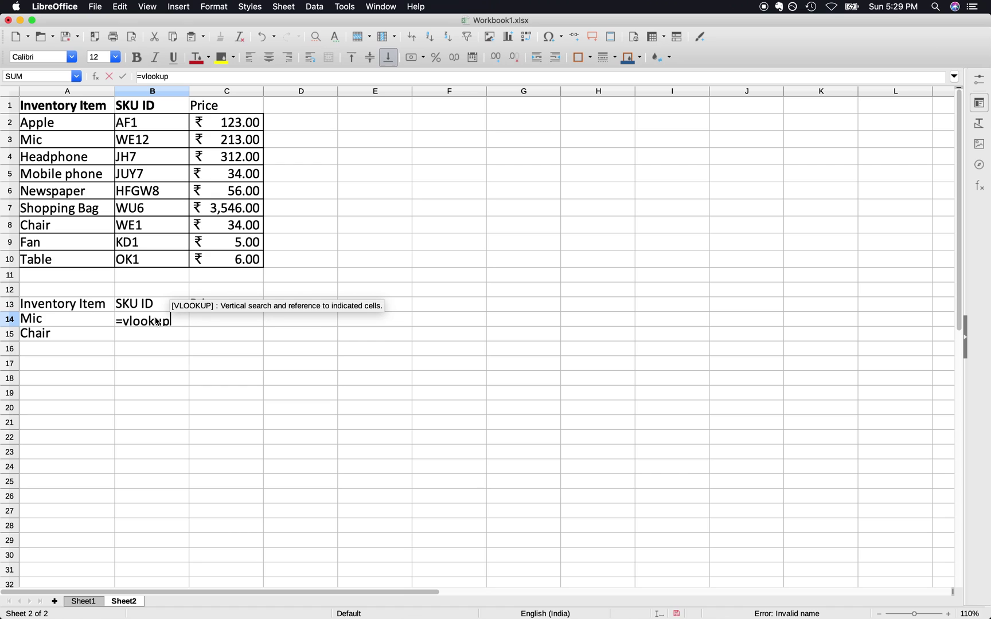
key("Tab")
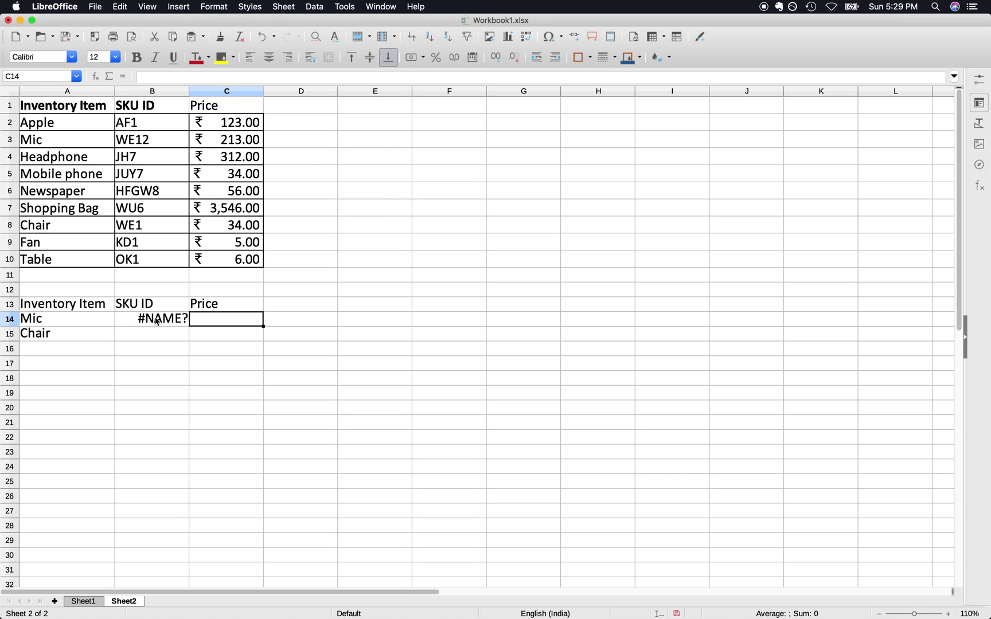
left_click(158, 322)
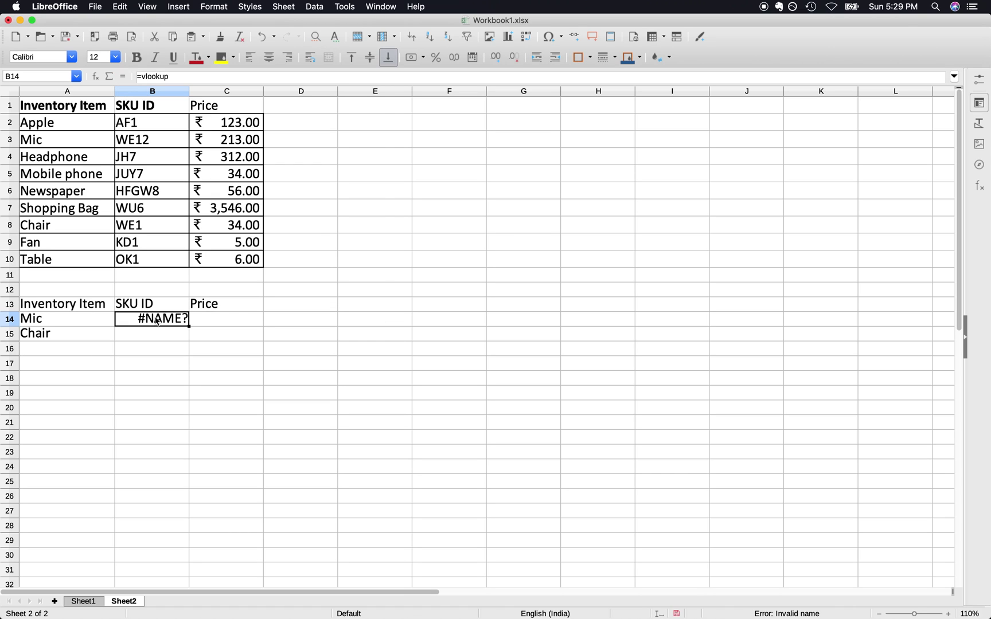
type("=vlo")
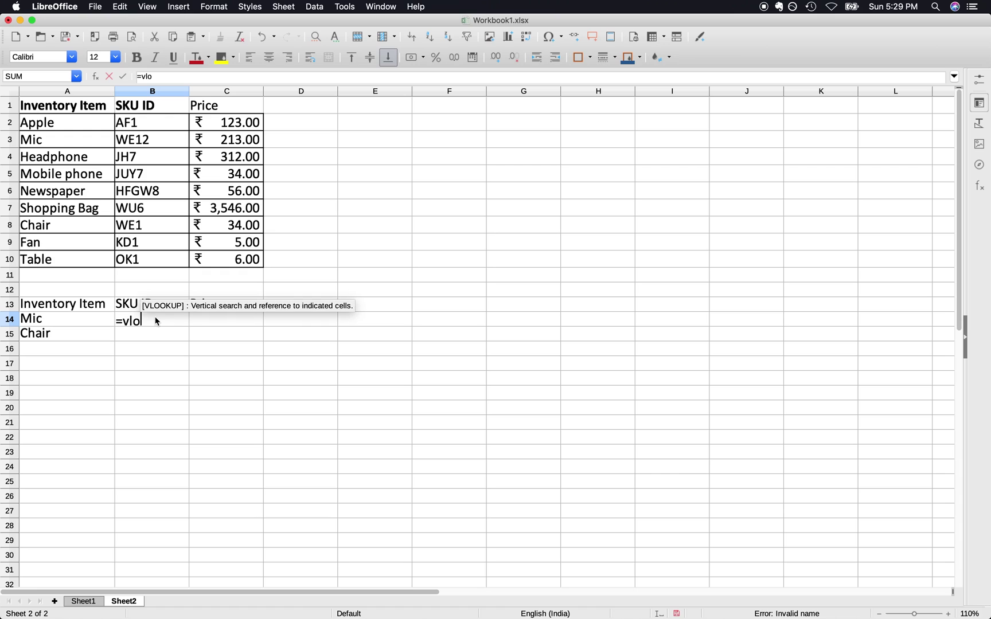
type("opup")
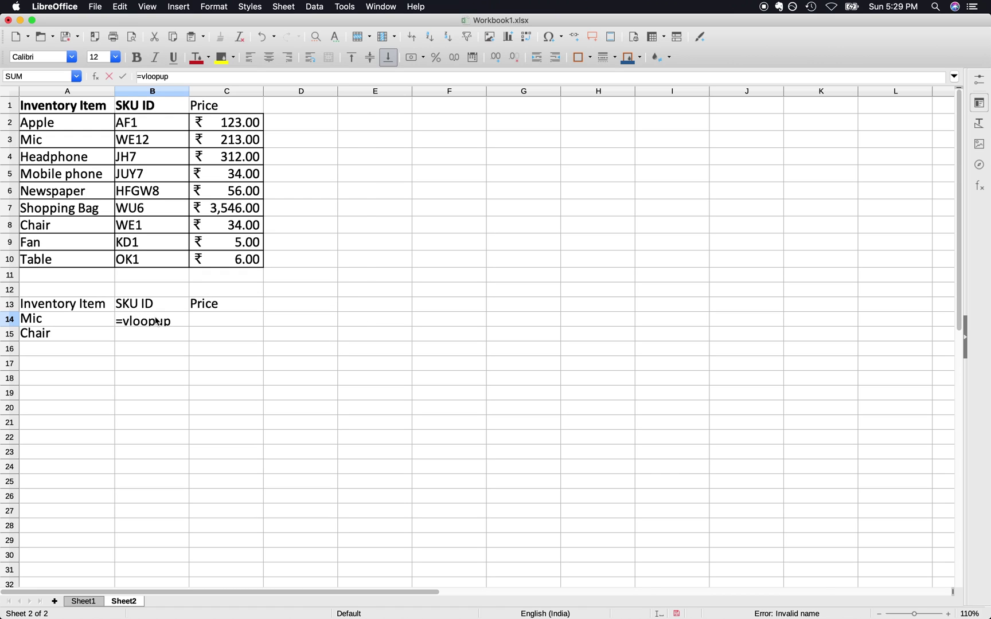
key("BackSpace")
key("BackSpace")
key("BackSpace")
- Complete B14 as =VLOOKUP(A14,A1:C10,2,0) so it returns Mic's SKU WE12
type("k")
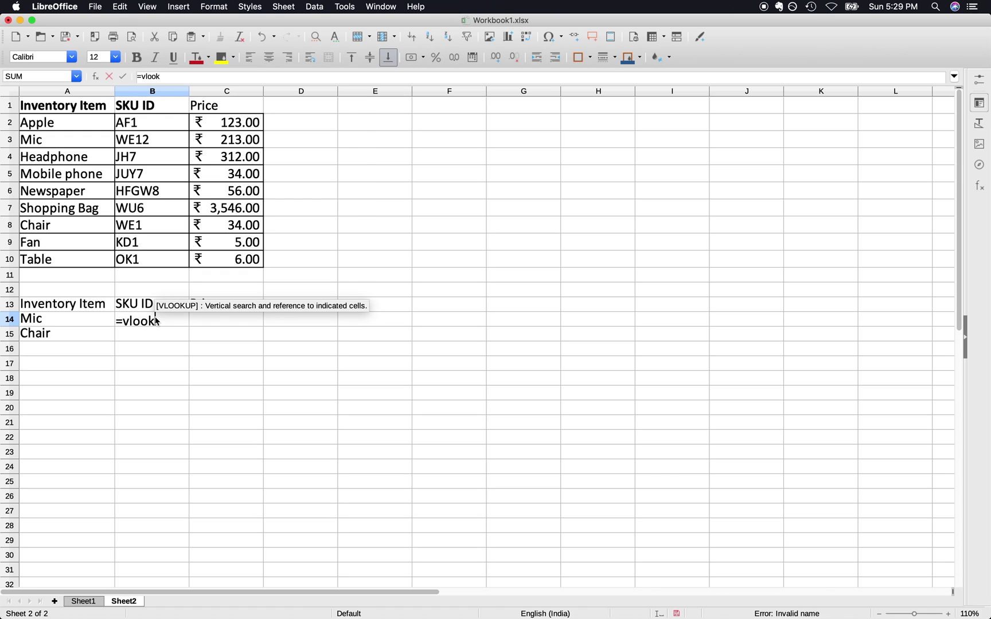
key("Return")
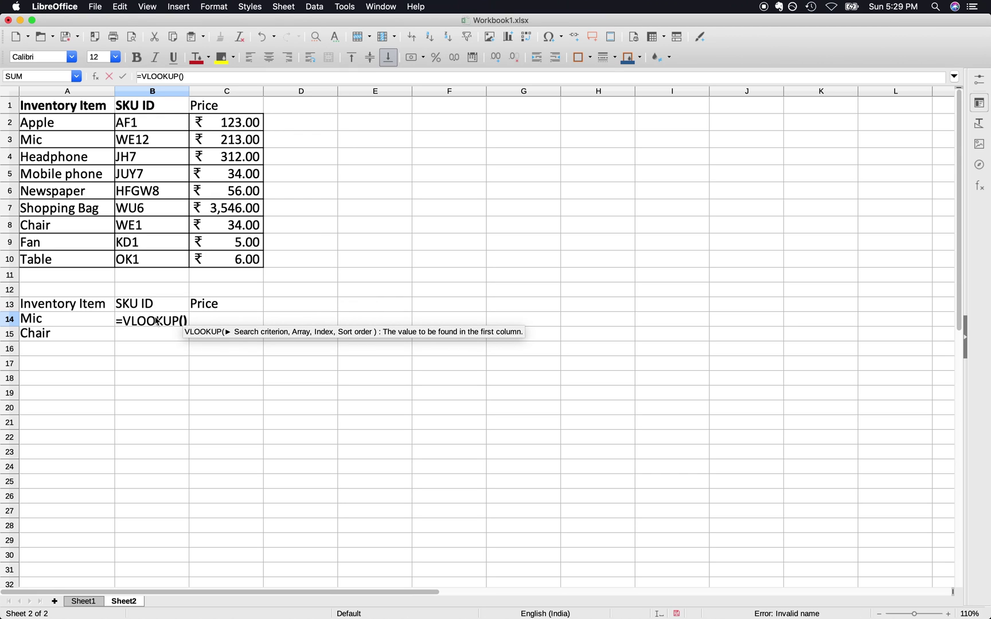
left_click(70, 323)
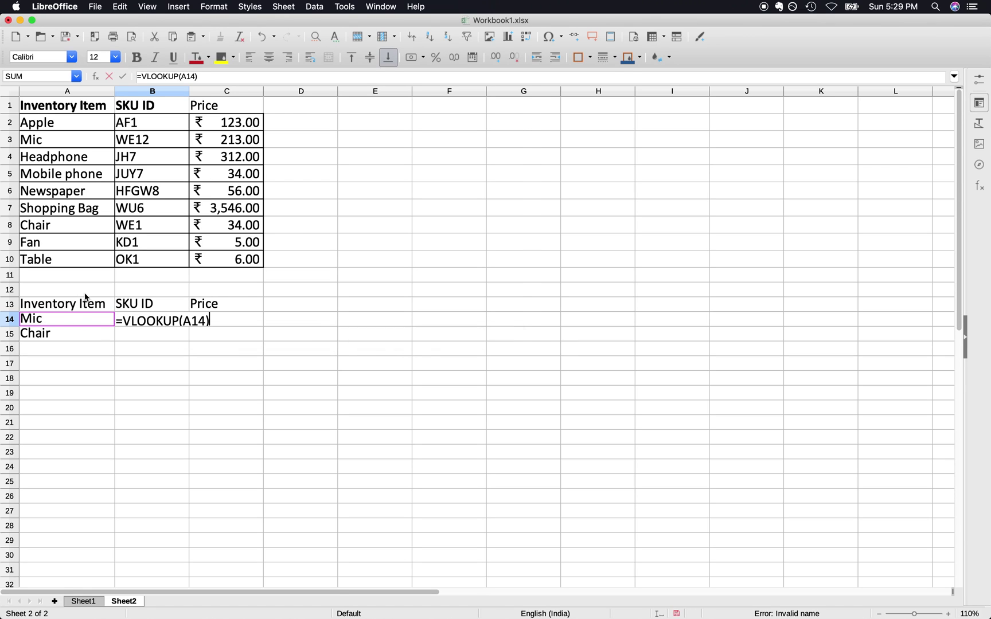
type(",")
left_click_drag(76, 109, 238, 267)
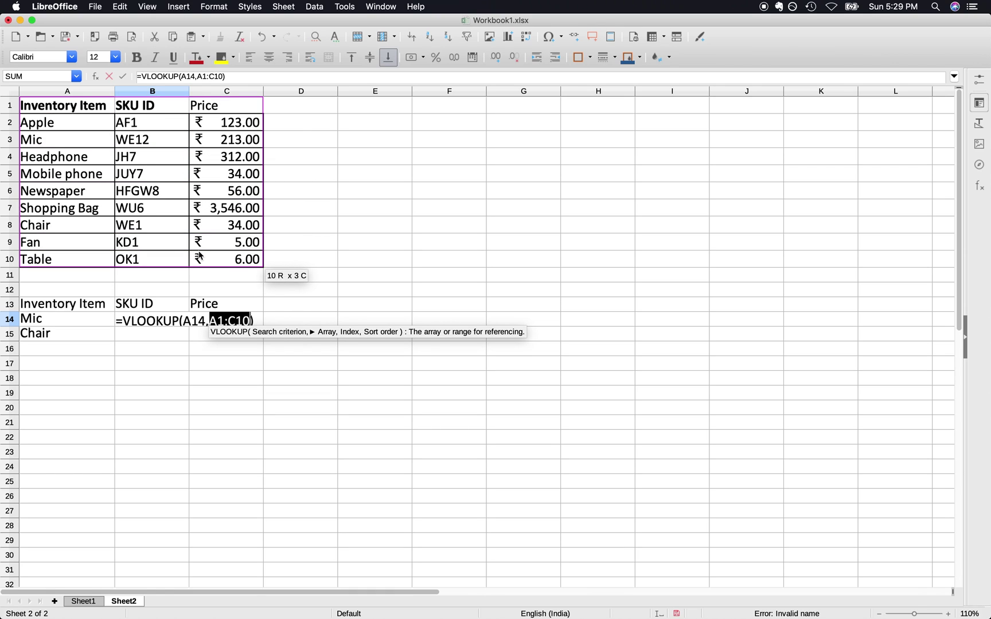
type(",")
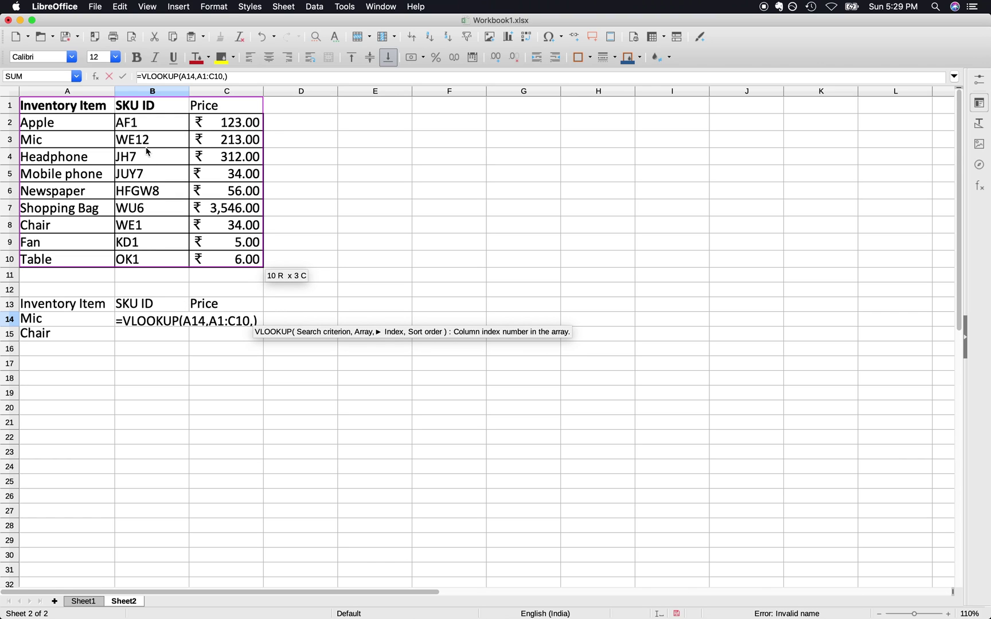
type("2,")
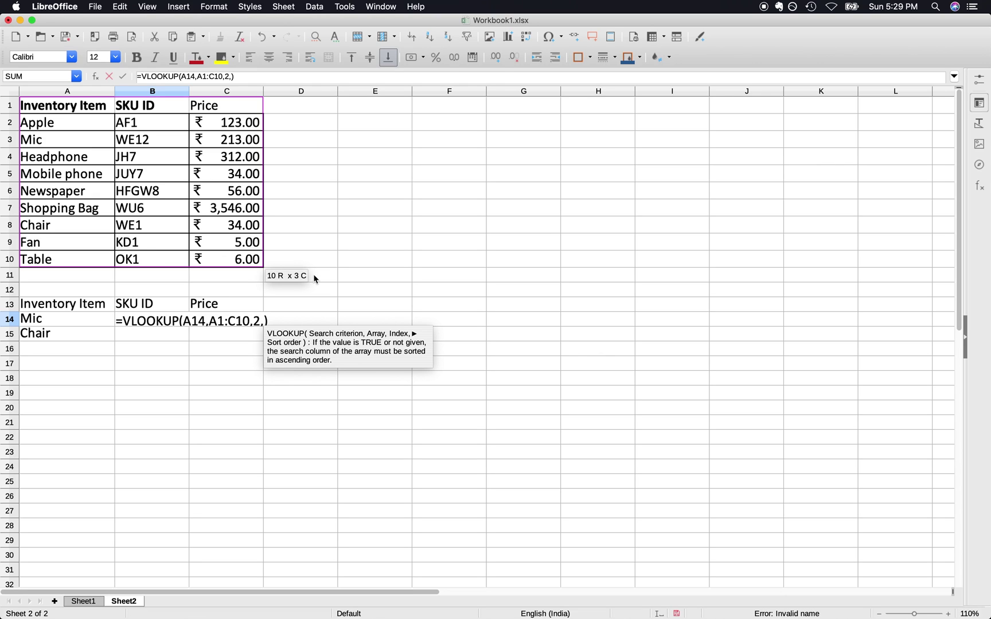
type("0")
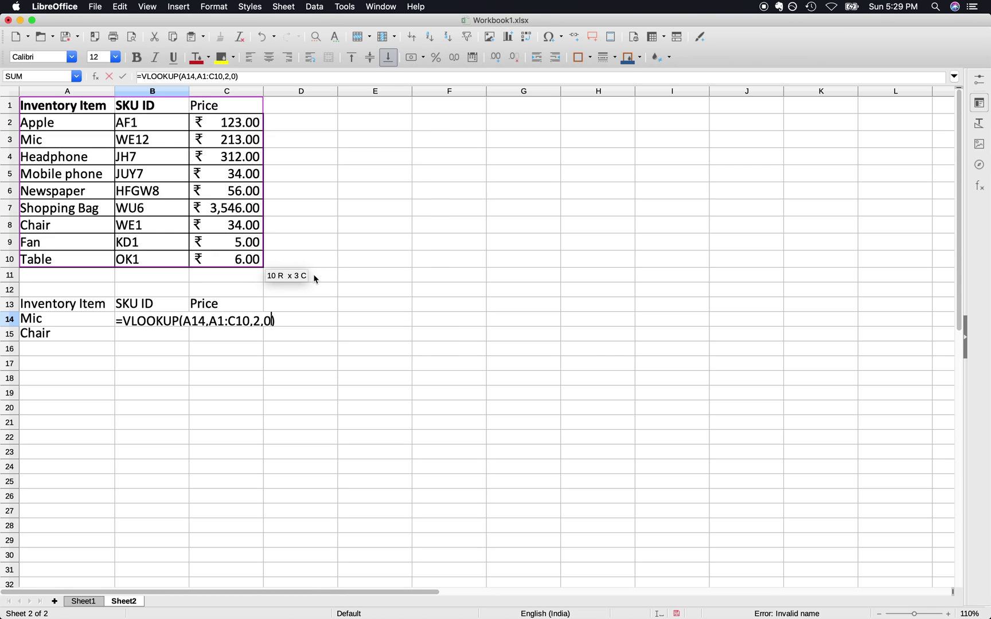
key("Return")
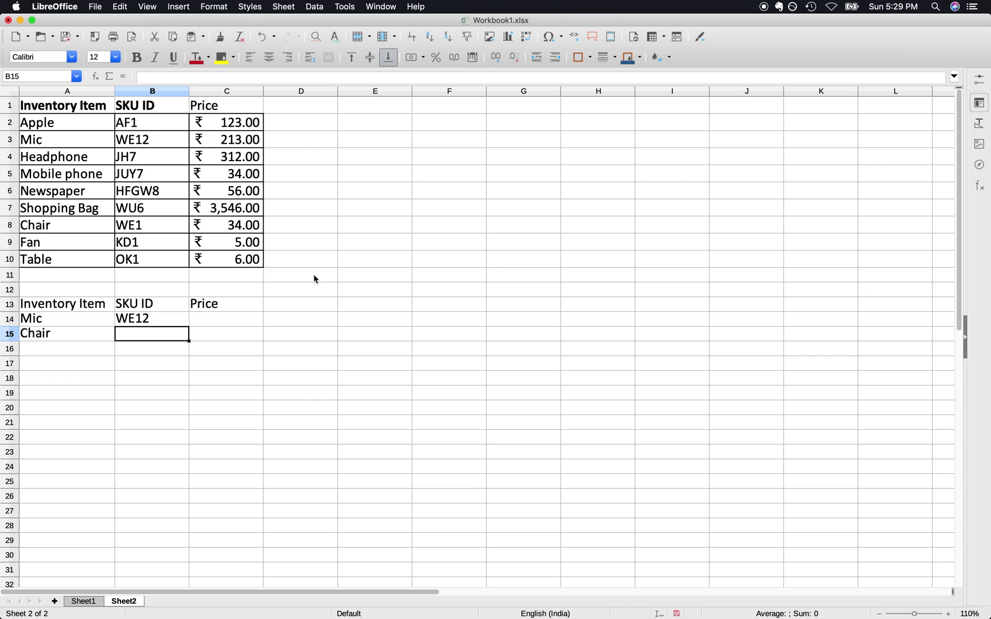
- Try column index 3 in B14's lookup formula, then undo the change
key("Up")
left_click(235, 75)
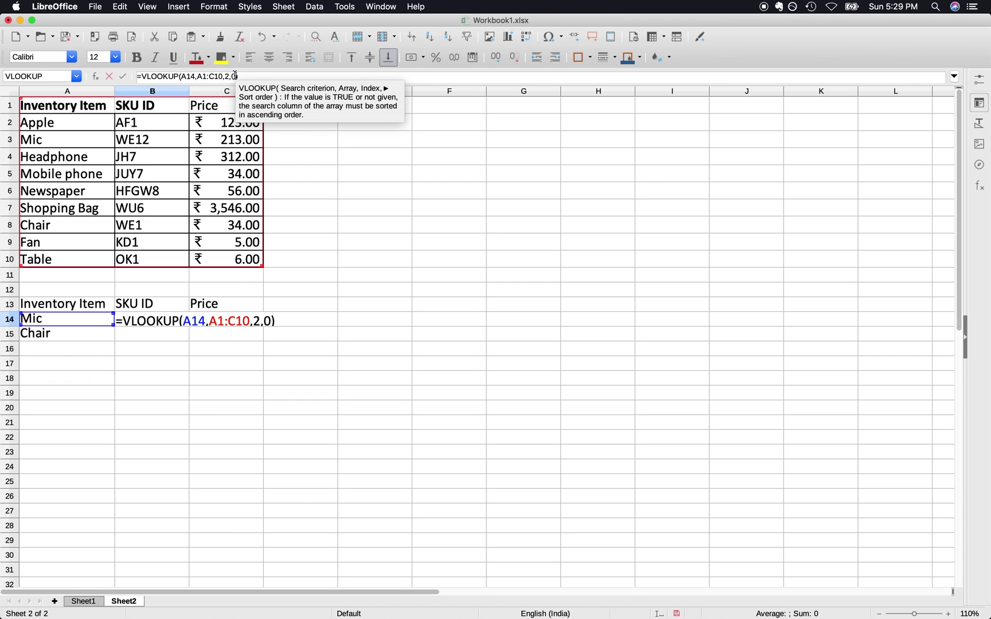
double_click(234, 76)
type("3")
key("Return")
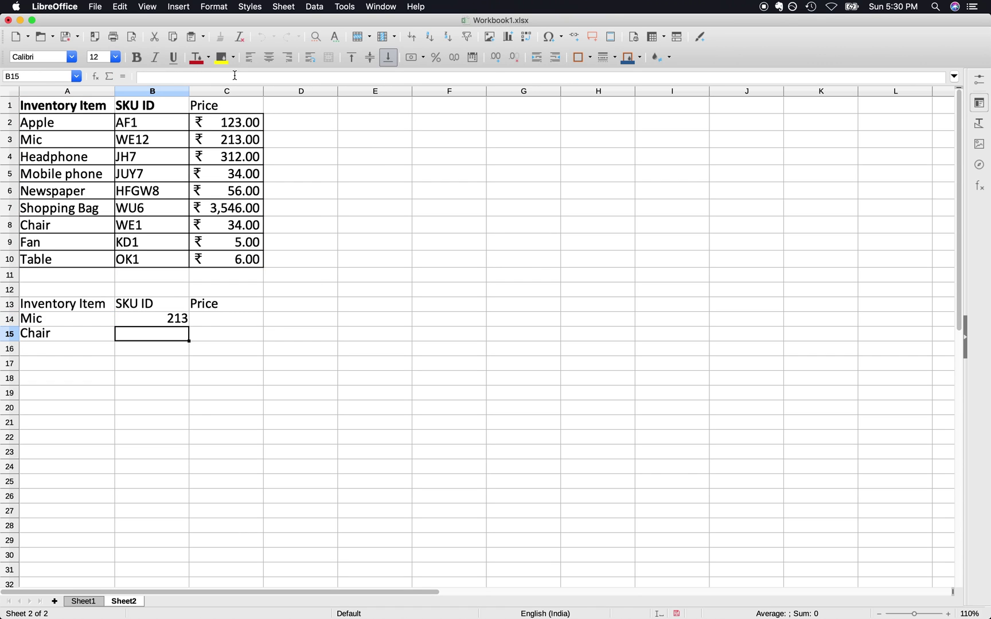
key("Down")
key("Down")
key("super+z")
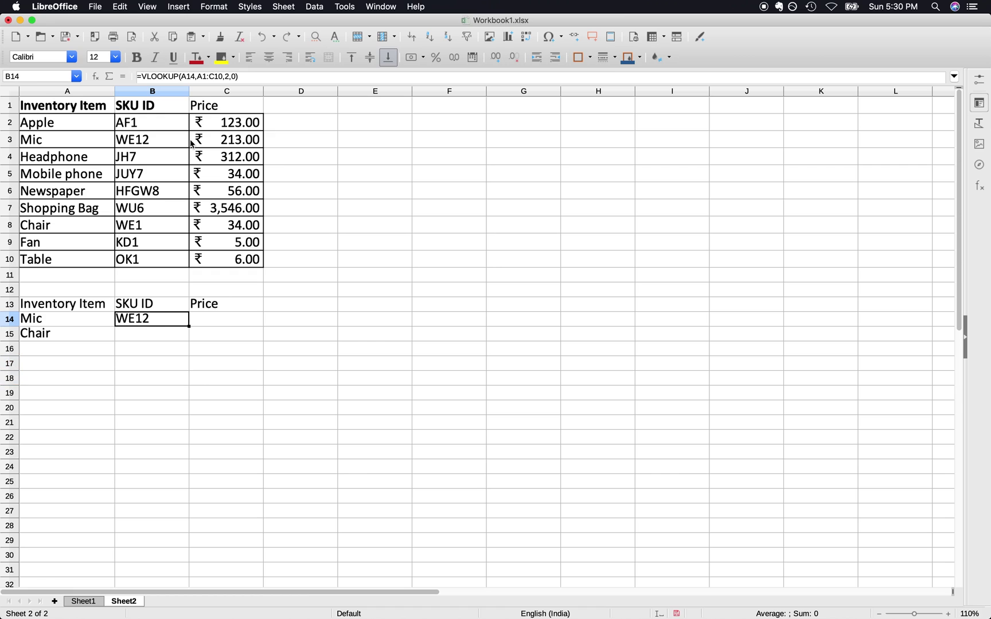
- Lock B14's lookup range as $A$1:$C$10 and fill the formula into C14
left_click(226, 77)
type("$")
key("Right")
type("$")
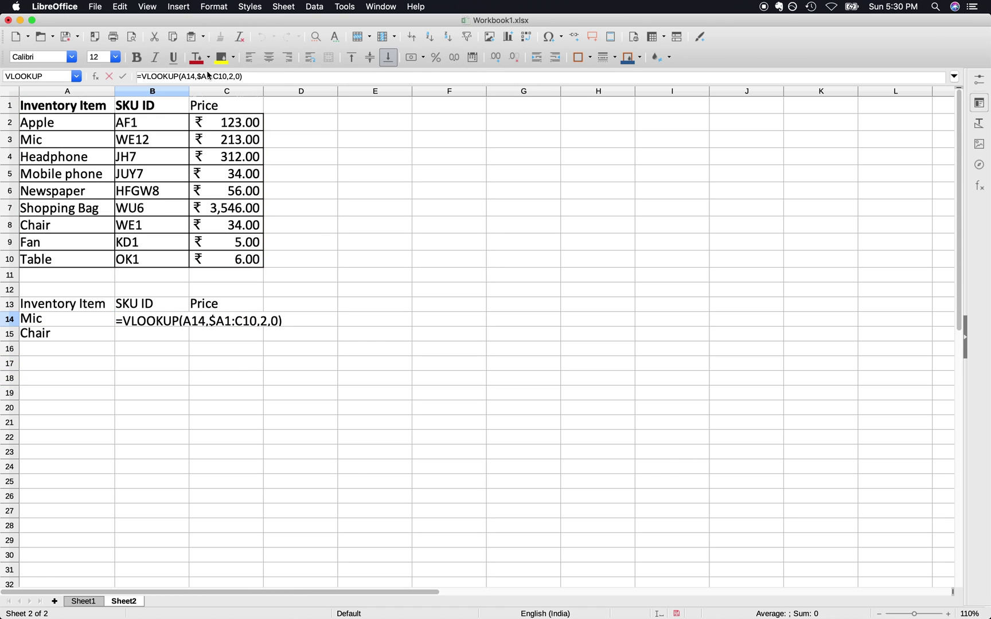
key("Right")
key("Right")
type("$")
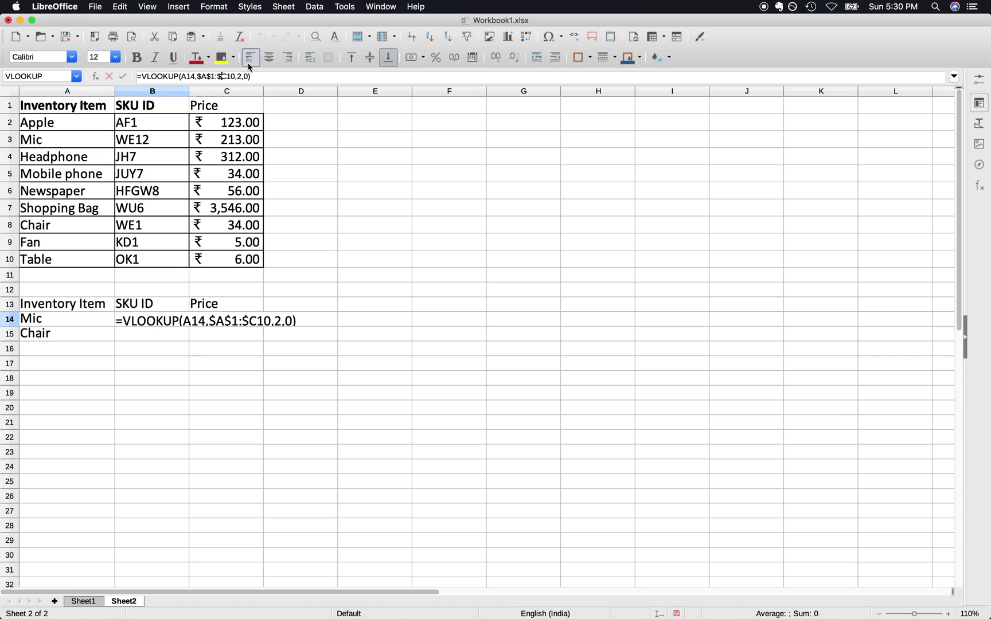
left_click(232, 76)
key("Left")
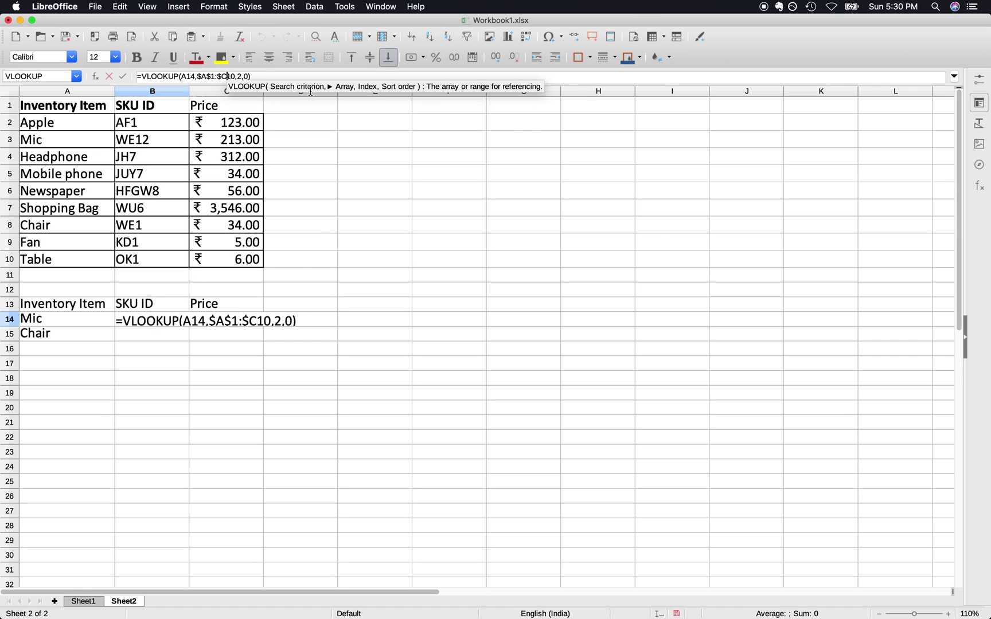
type("$")
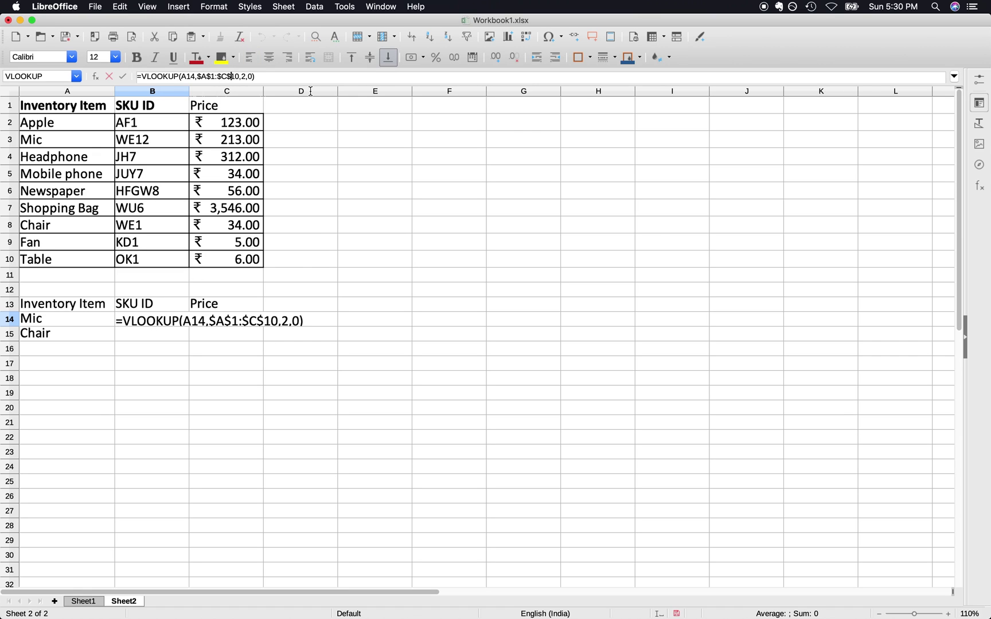
key("Return")
left_click(155, 324)
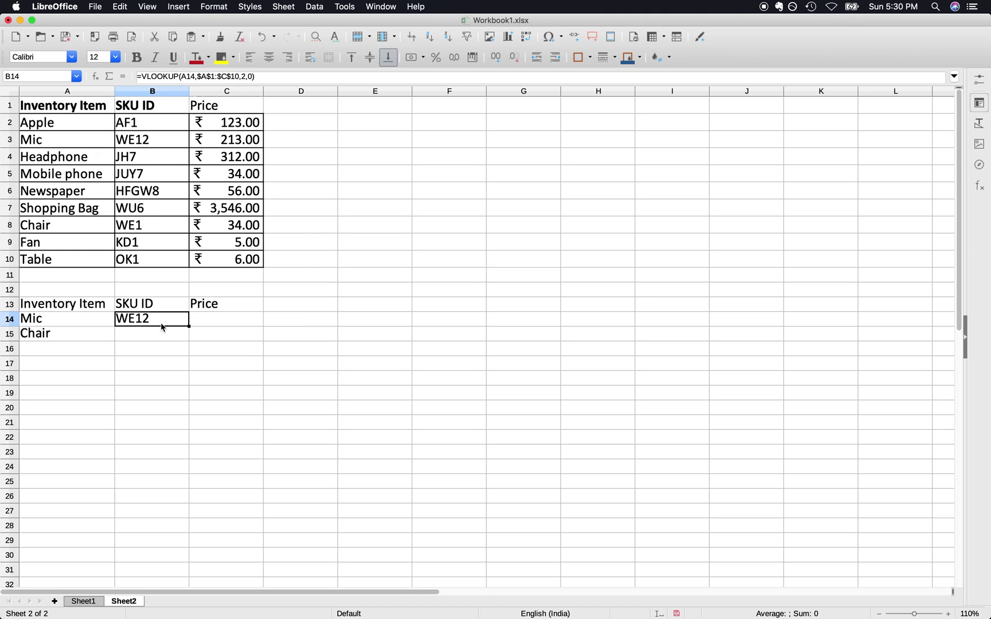
left_click_drag(190, 325, 246, 323)
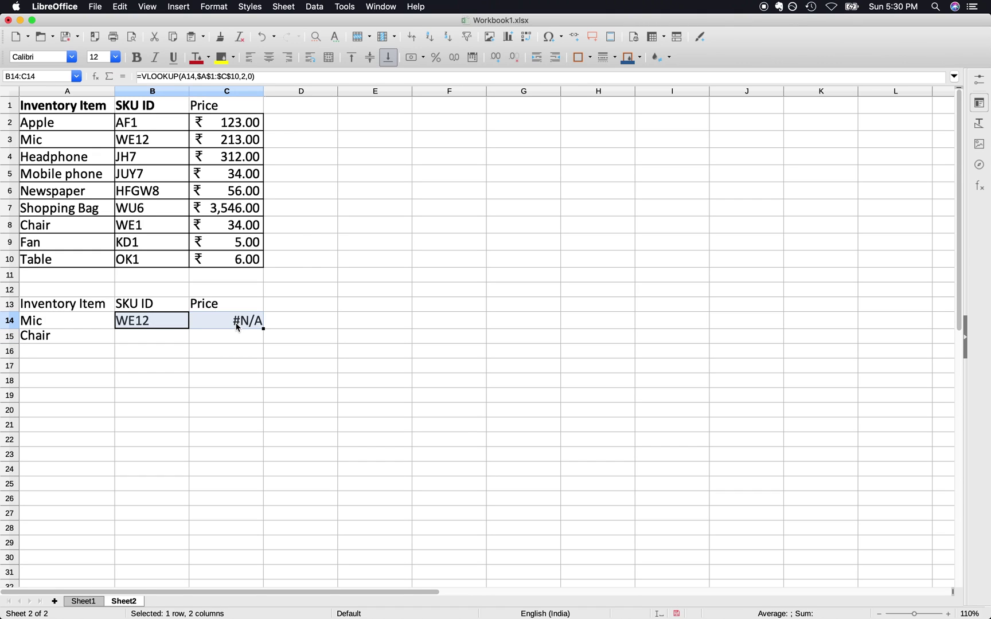
- Edit C14 to =VLOOKUP(A14,$A$1:$C$10,3,0), returning Mic's price 213
left_click(237, 323)
left_click(185, 76)
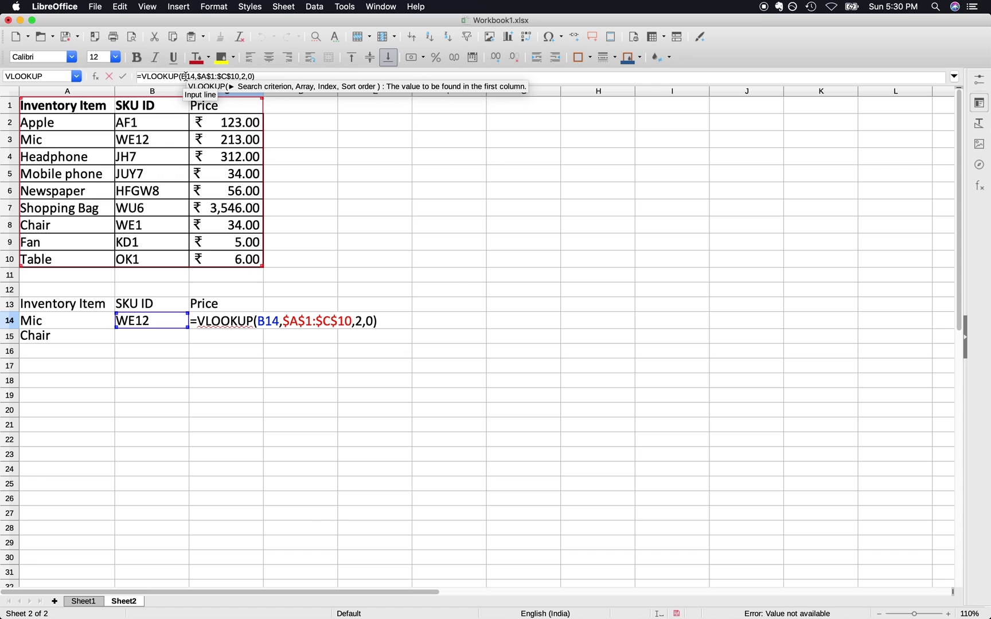
key("BackSpace")
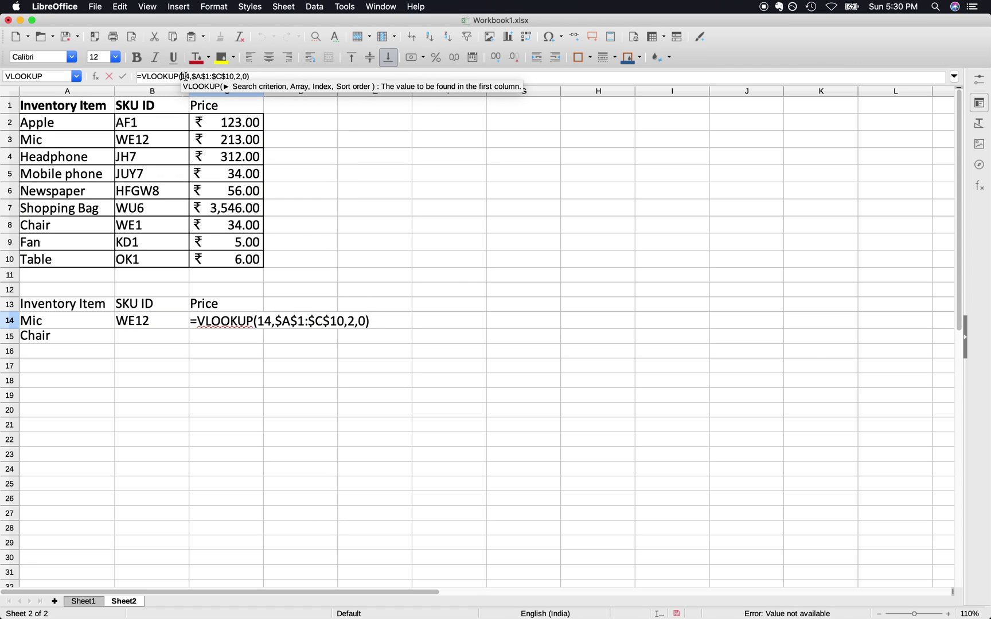
type("A")
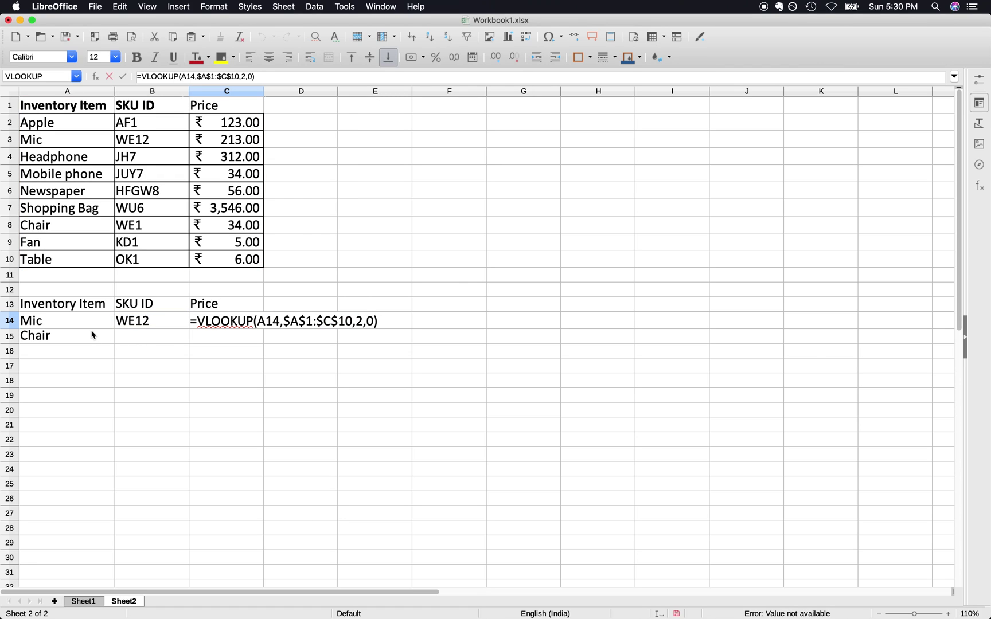
left_click(358, 321)
double_click(358, 322)
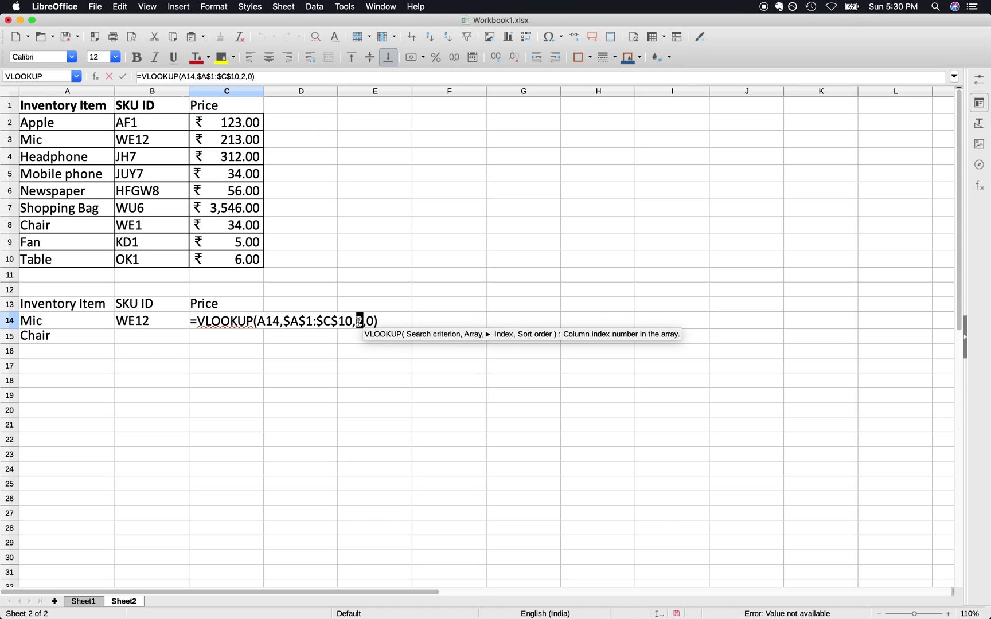
type("3")
key("Return")
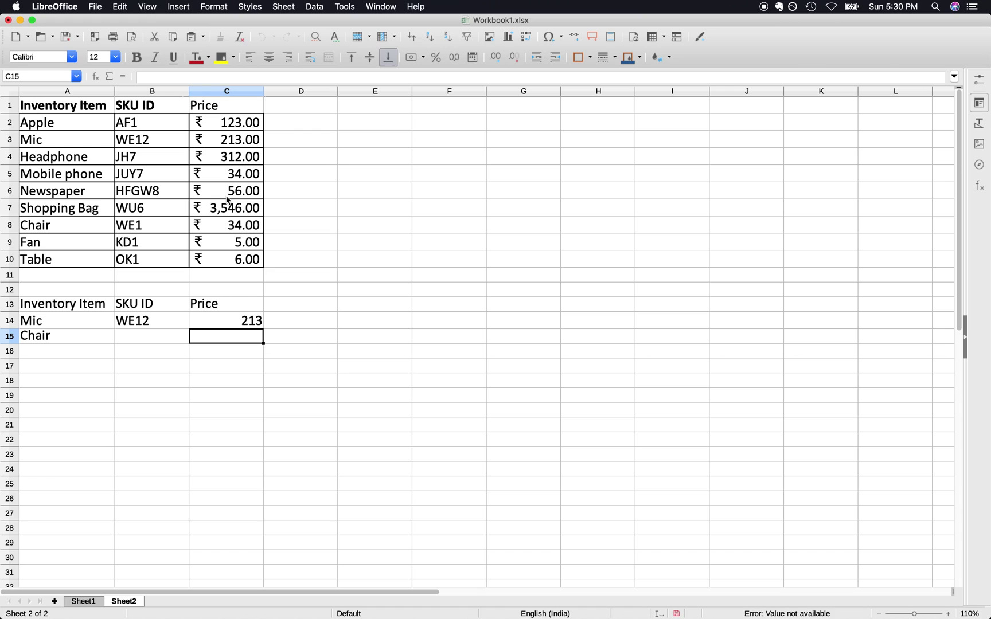
- Fill the B14 and C14 lookup formulas down into row 15 for Chair
left_click(210, 322)
left_click_drag(210, 323, 144, 321)
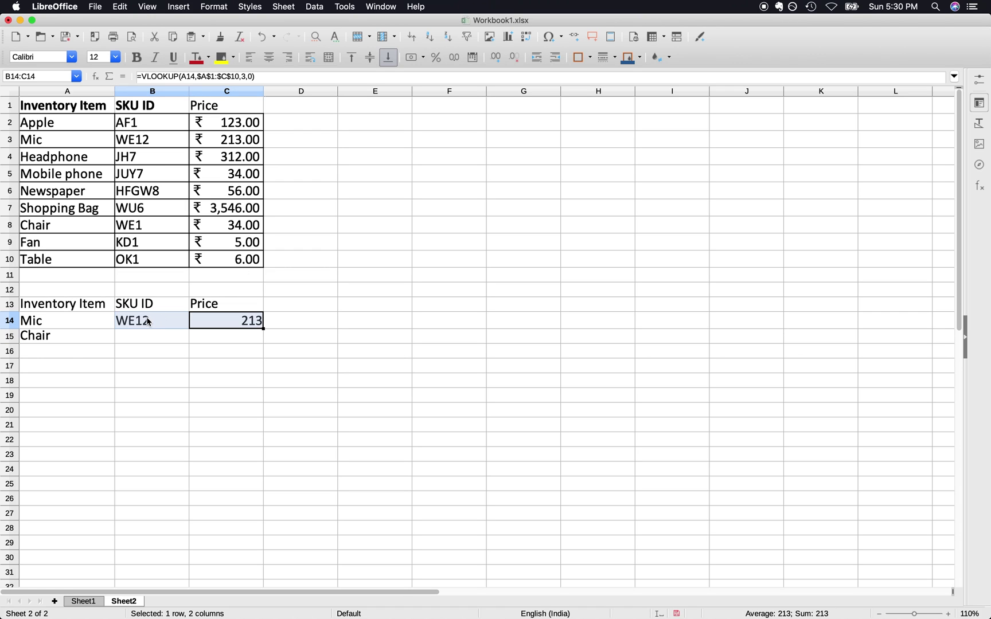
left_click_drag(128, 144, 210, 139)
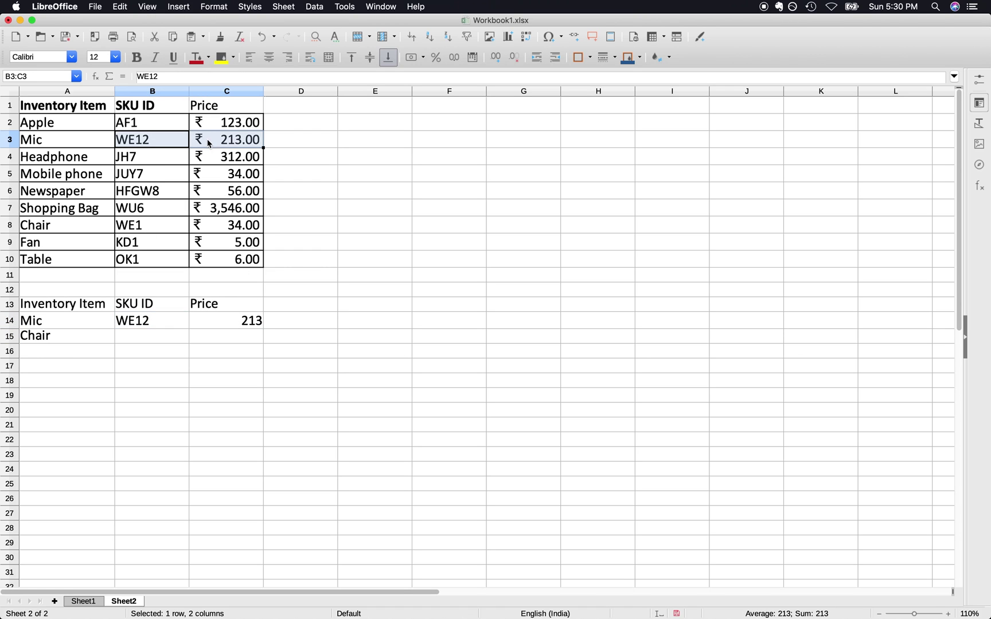
left_click(159, 321)
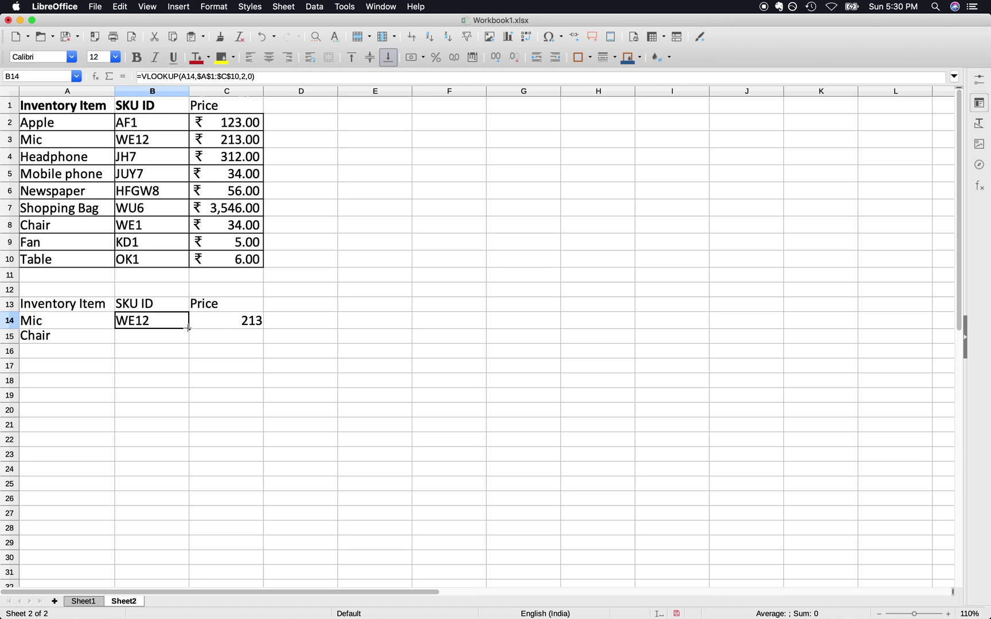
left_click_drag(189, 329, 187, 338)
left_click(262, 323)
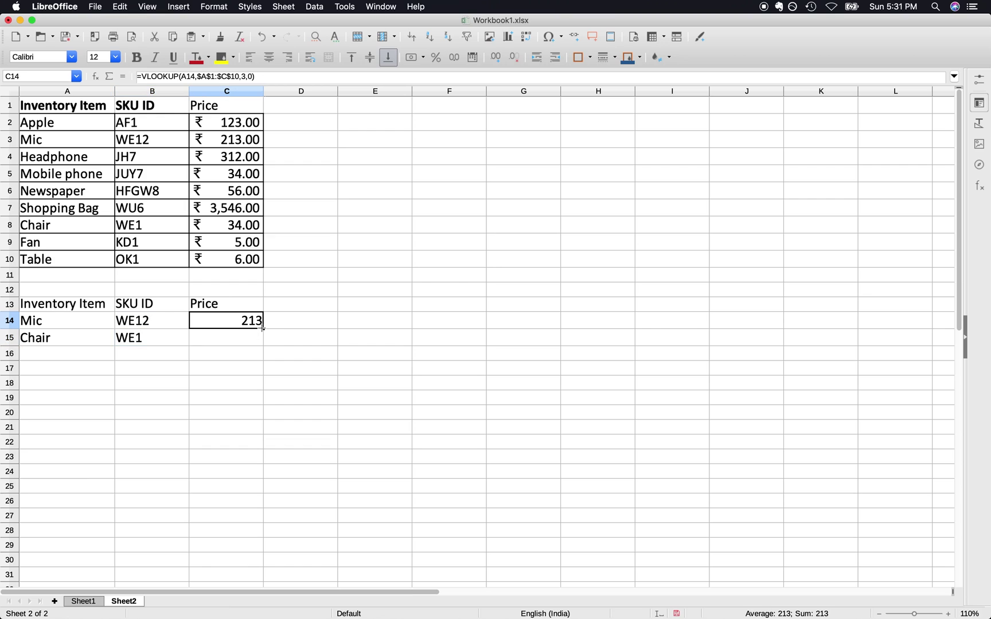
left_click_drag(262, 332, 262, 350)
- Check Chair's results WE1 and 34 against the inventory table and review C15's formula
left_click(104, 352)
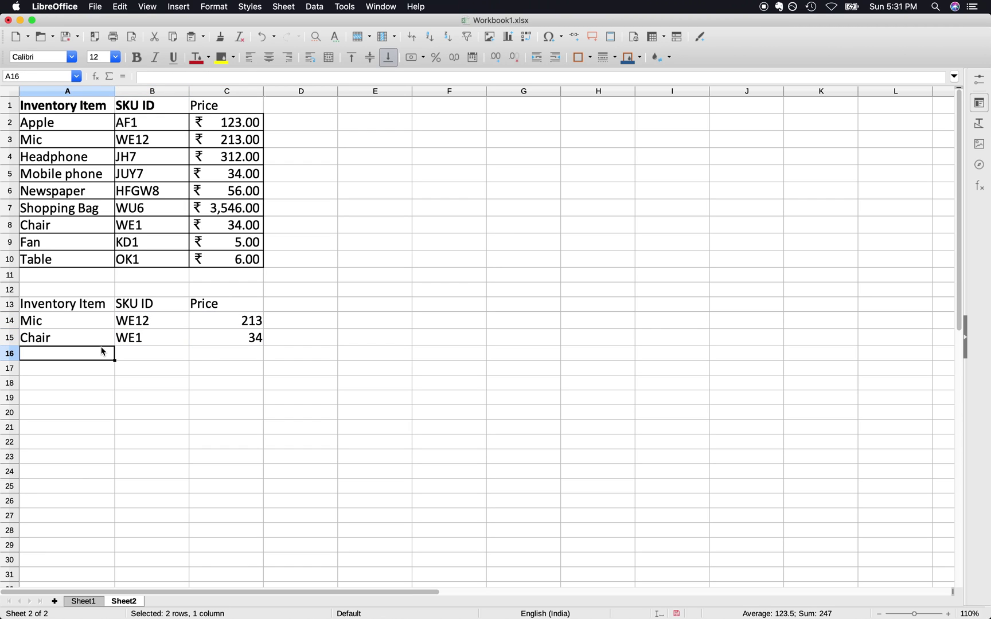
left_click(79, 342)
left_click_drag(64, 226, 168, 233)
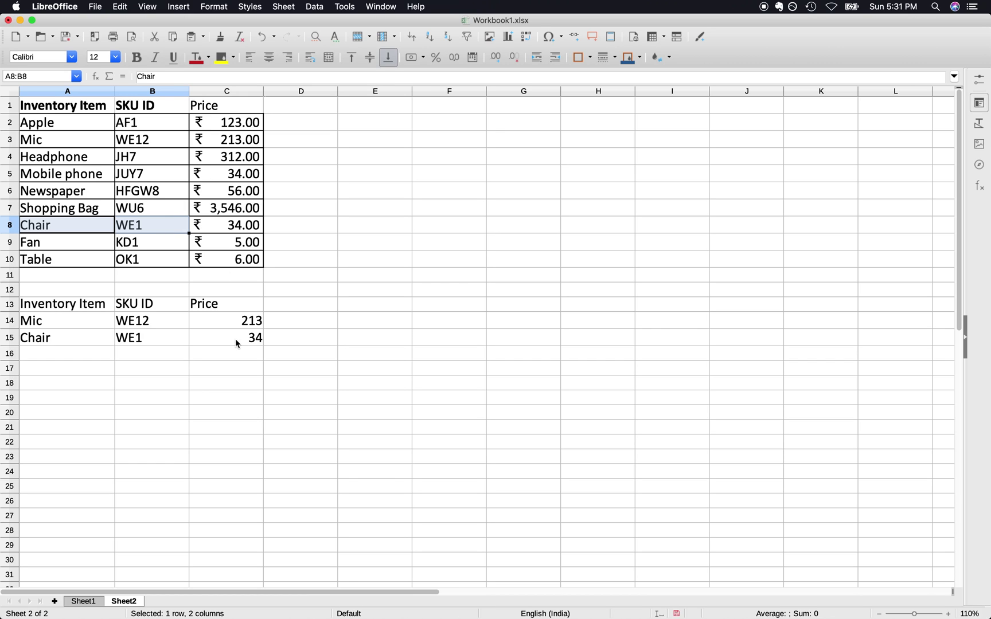
left_click(251, 344)
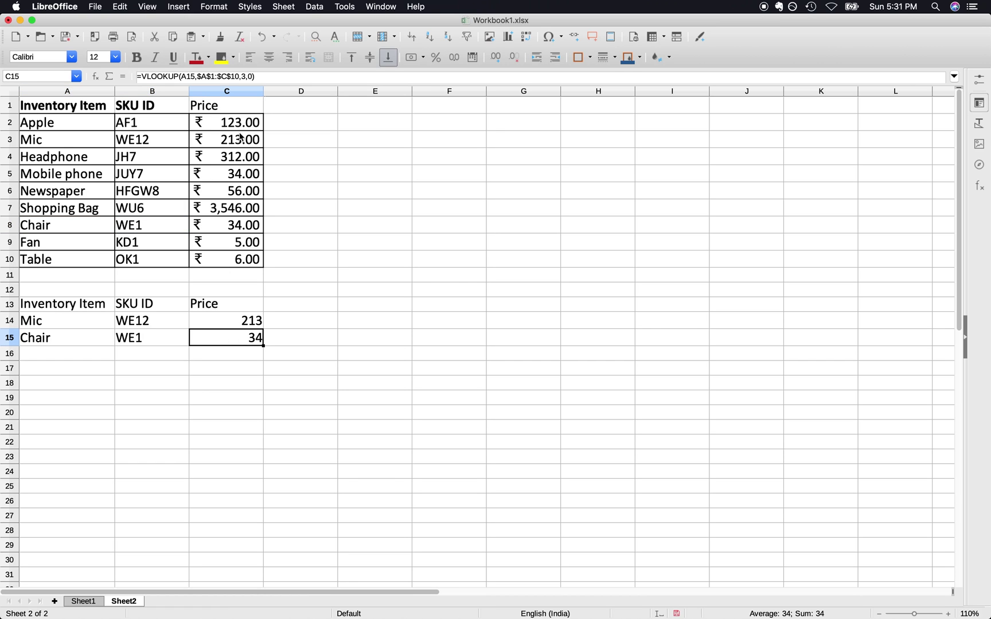
left_click_drag(241, 76, 254, 76)
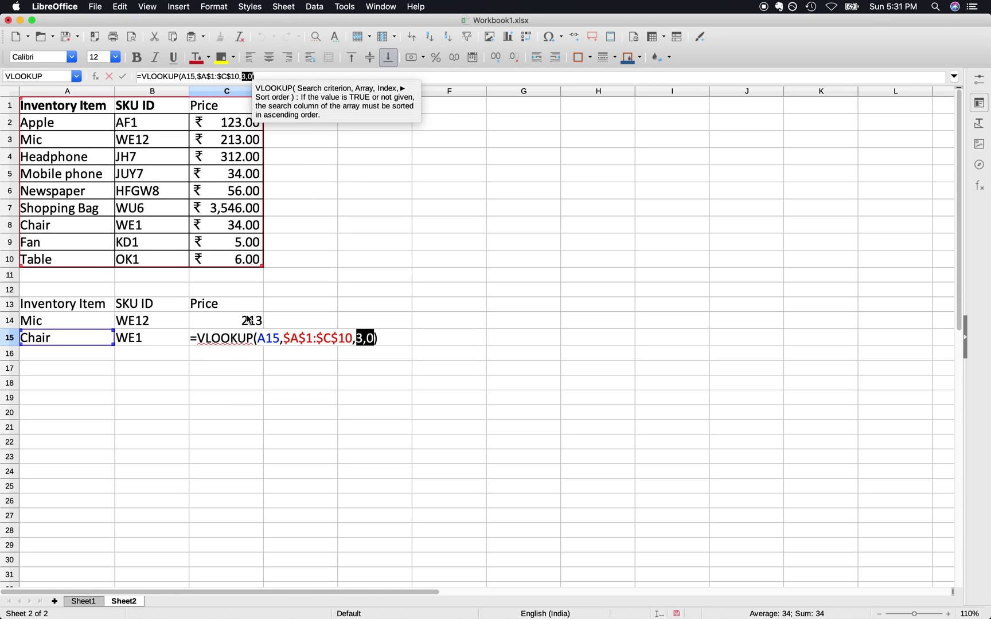
key("Escape")
- Compare row 15 with the inventory table and change the A15 item to FAN
left_click(144, 341)
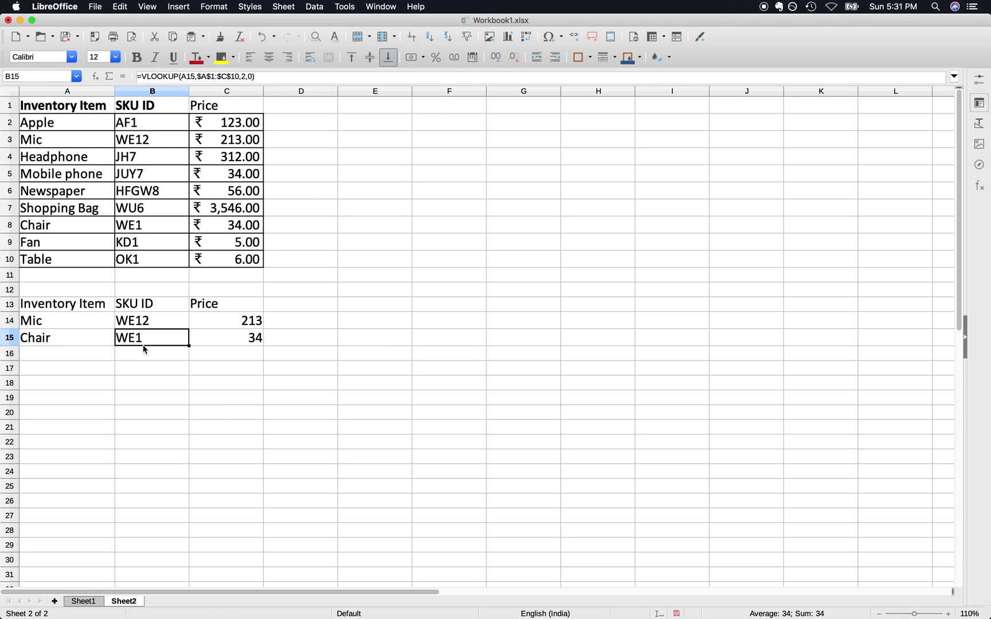
left_click(96, 342)
left_click_drag(75, 227, 221, 227)
left_click_drag(207, 332, 64, 338)
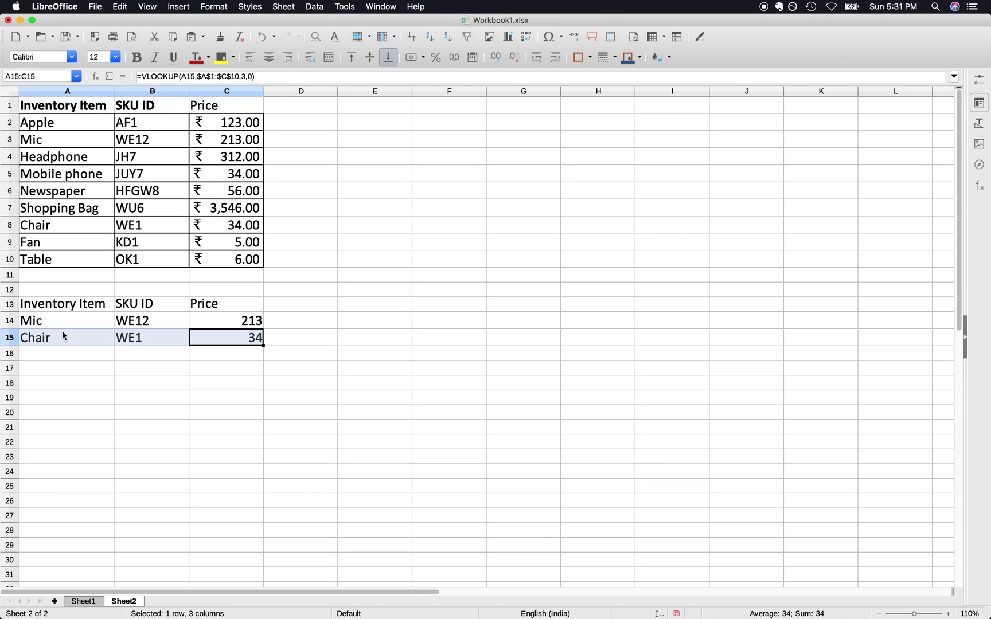
left_click(238, 343)
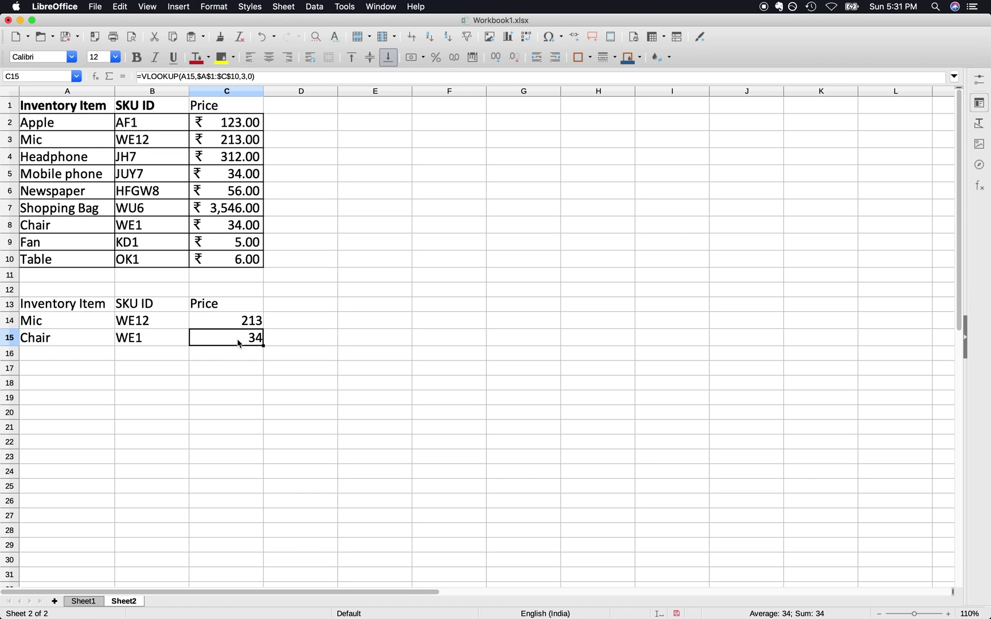
left_click(67, 351)
left_click(78, 338)
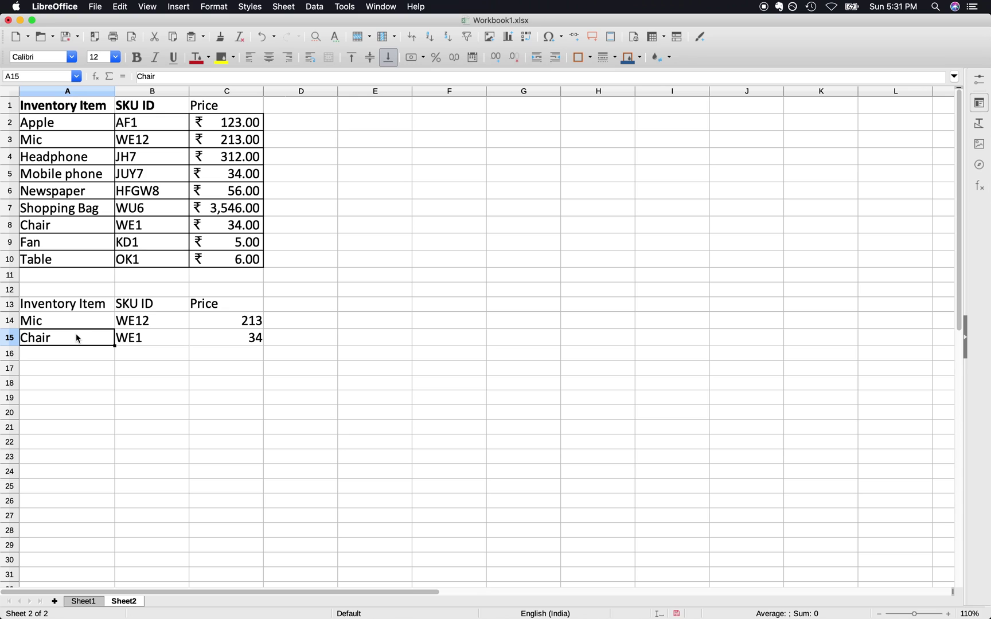
type("FAN")
key("Tab")
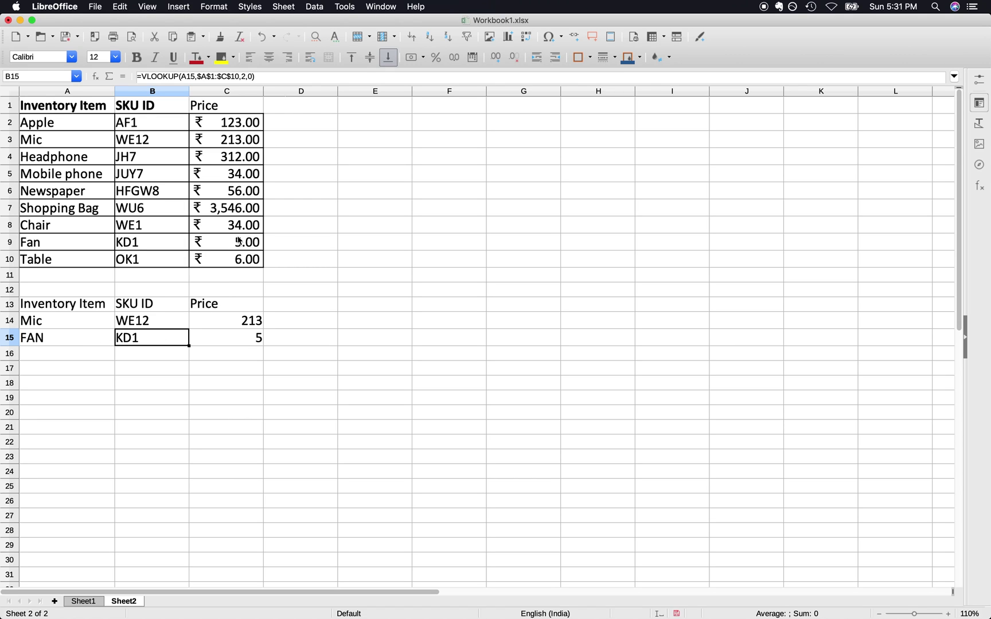
- Copy Newspaper from the inventory table into A15, confirming the overwrite
left_click_drag(66, 245, 220, 243)
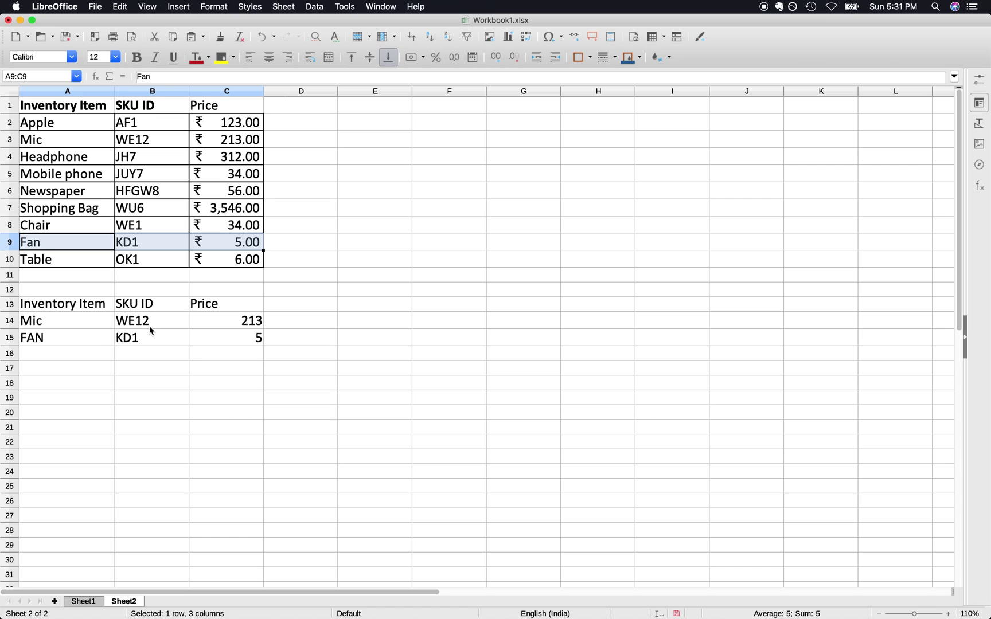
left_click(79, 337)
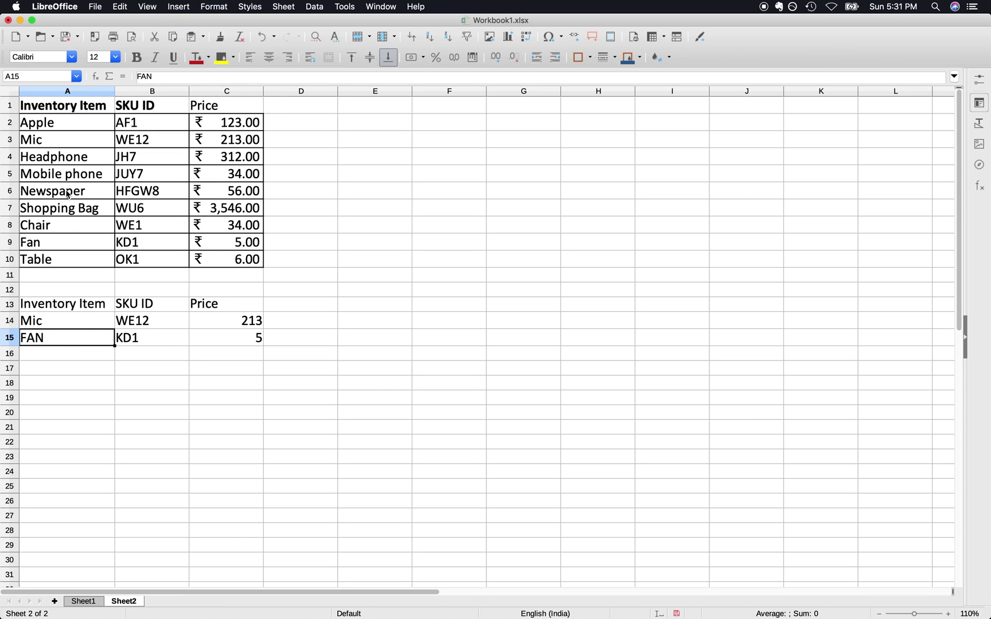
left_click(68, 195)
key("super+c")
left_click(52, 341)
key("super+v")
key("Return")
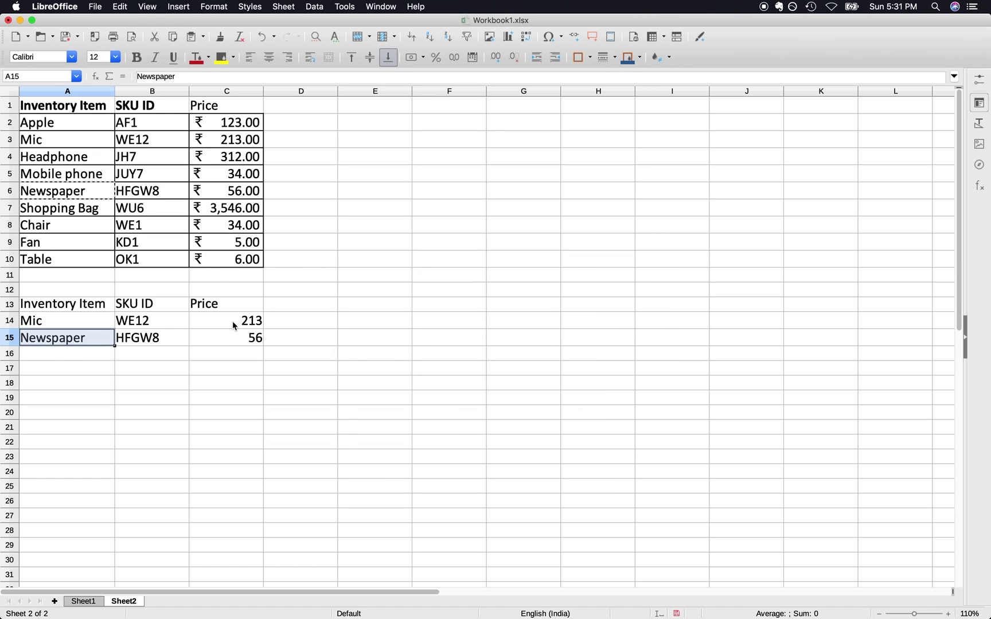
- Start a SUM total in C16, then cancel and undo the broken attempt
left_click(241, 353)
type("=SUM")
key("Up")
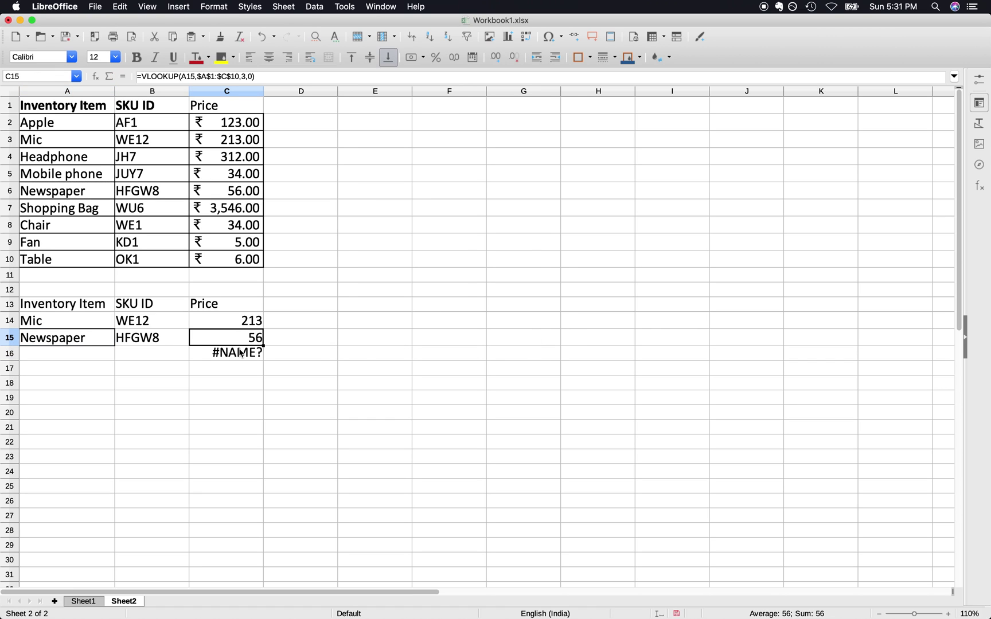
type("9")
key("Escape")
key("super+z")
- Enter =SUM(C14:C15) in C16 to total the looked-up prices
type("=S")
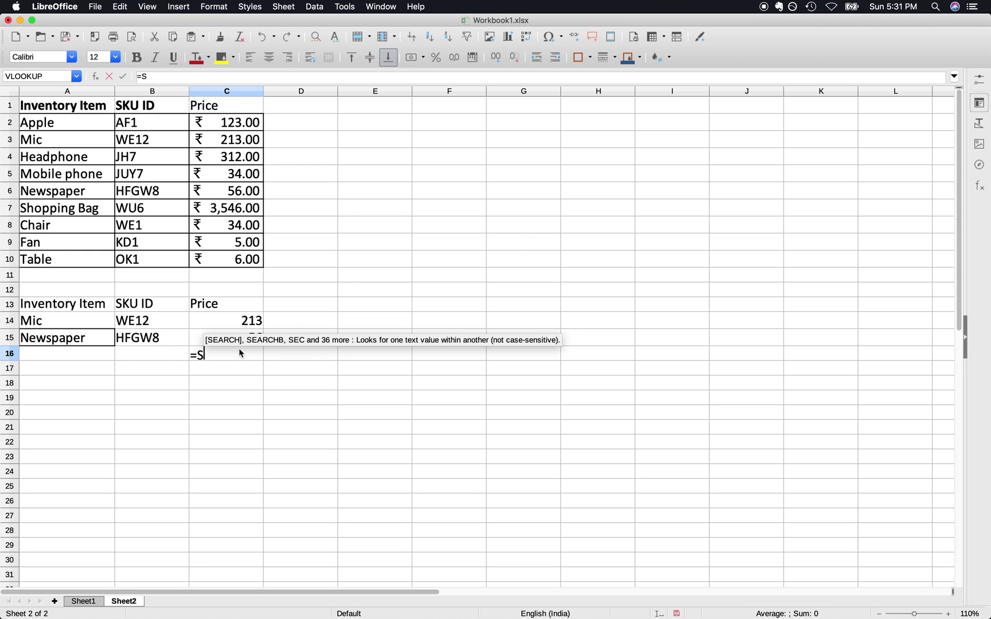
type("UMN")
key("BackSpace")
key("Return")
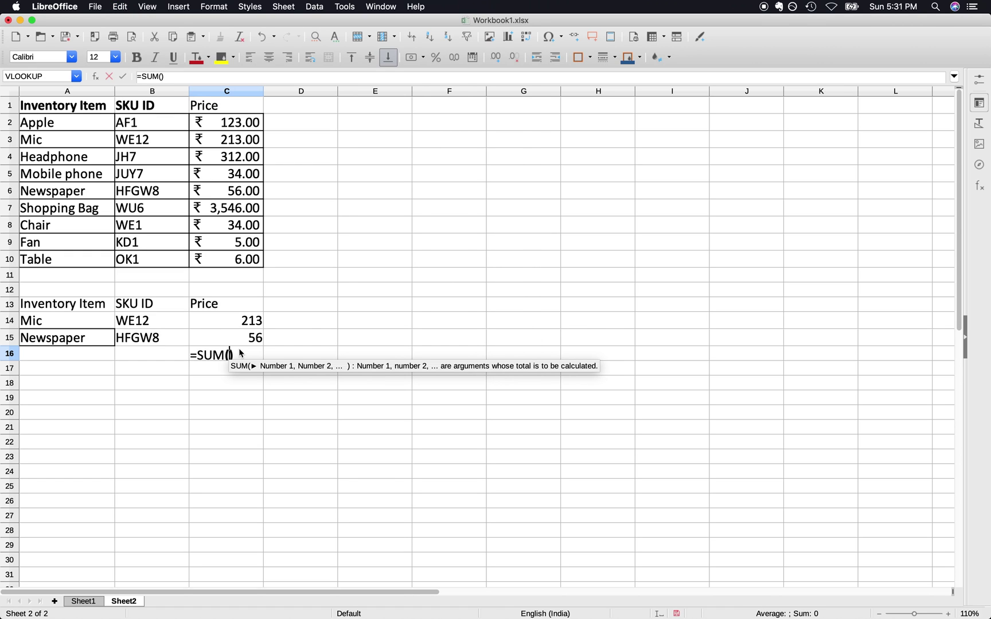
key("Right")
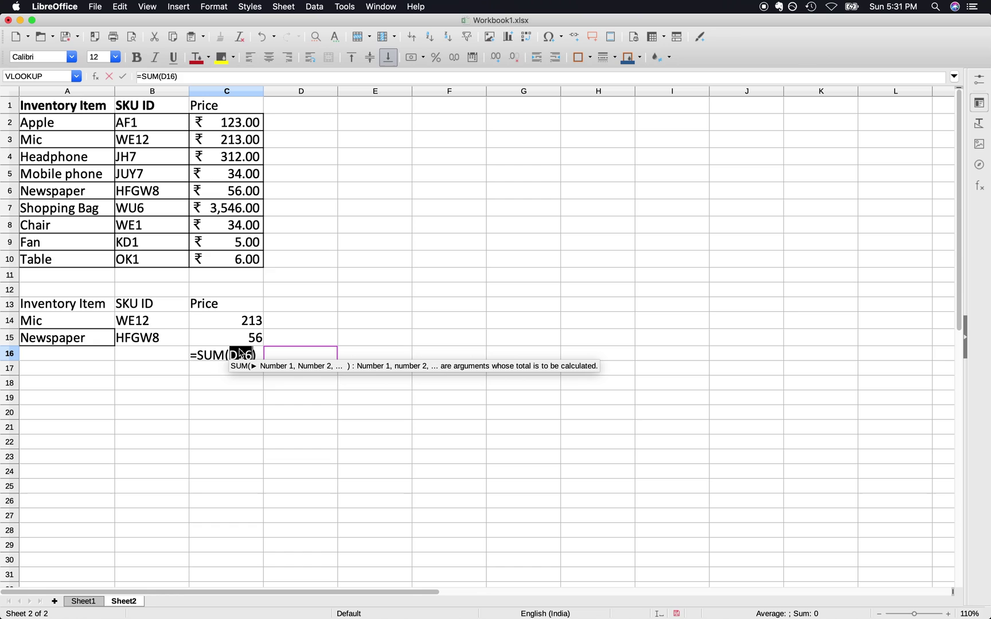
key("Left")
key("Up")
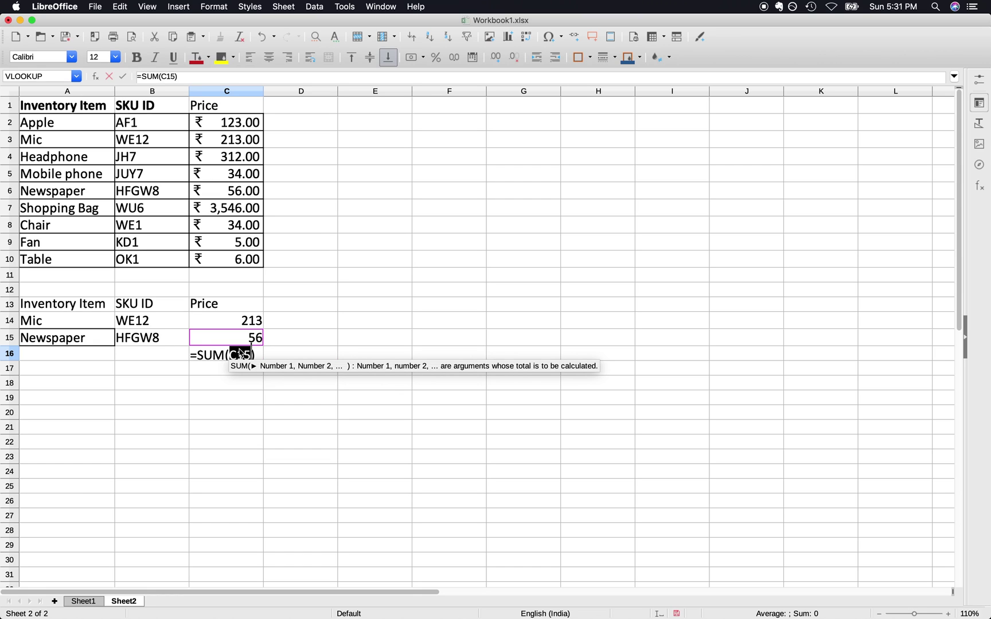
key("shift+Up")
key("Return")
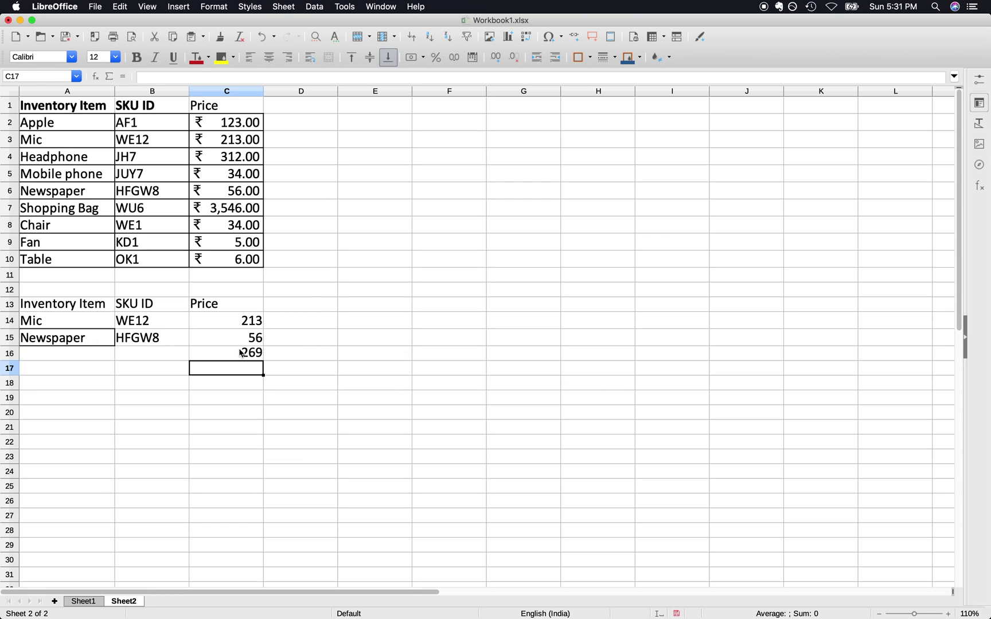
key("Up")
key("Up")
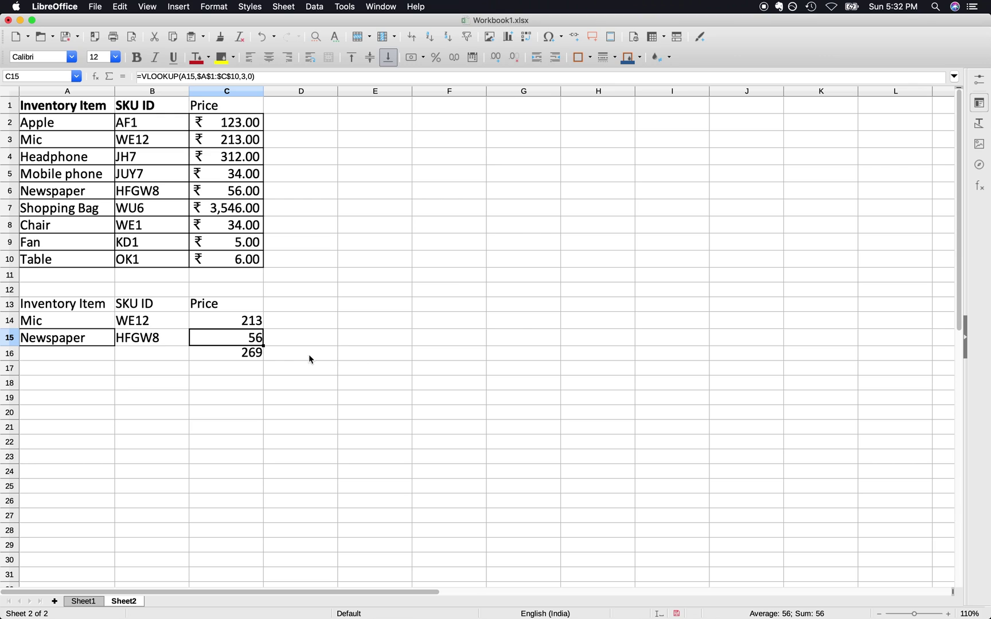
- Copy Mic from the inventory table over Newspaper in A15, confirming the overwrite
left_click(77, 344)
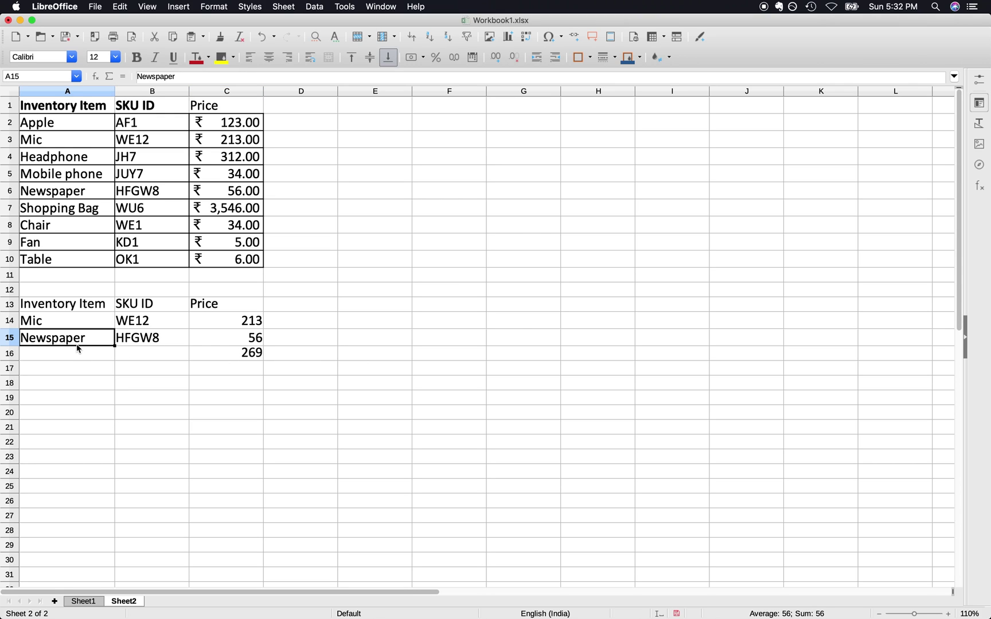
left_click(80, 140)
key("ctrl+c")
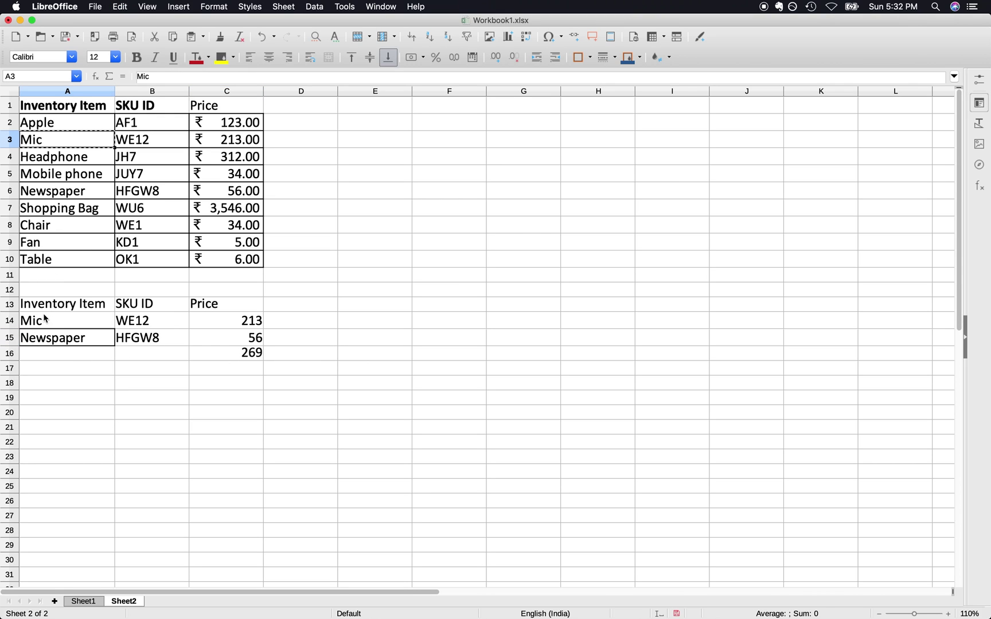
left_click(39, 344)
key("super+v")
key("Return")
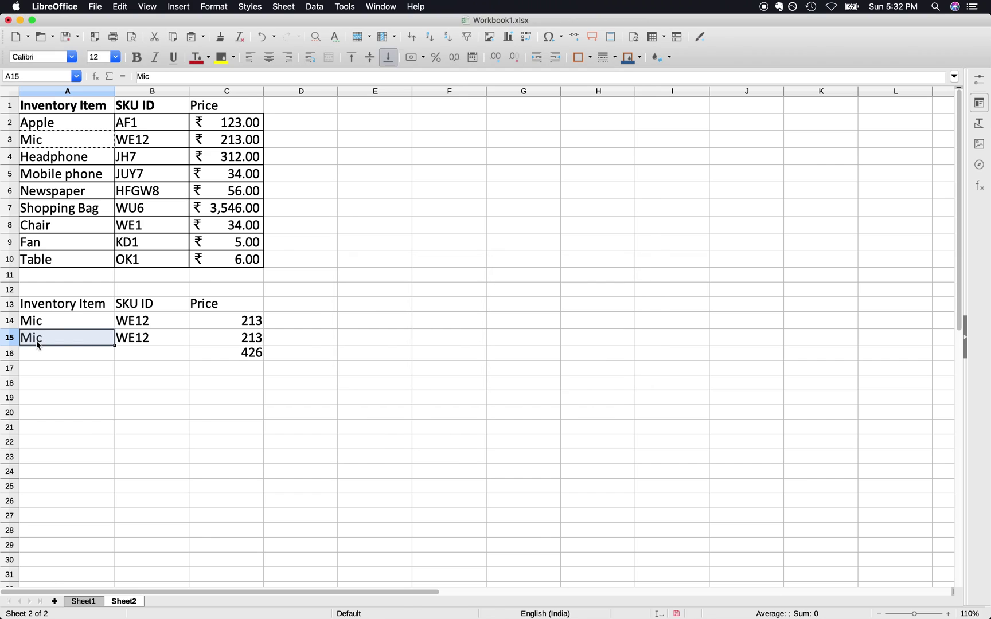